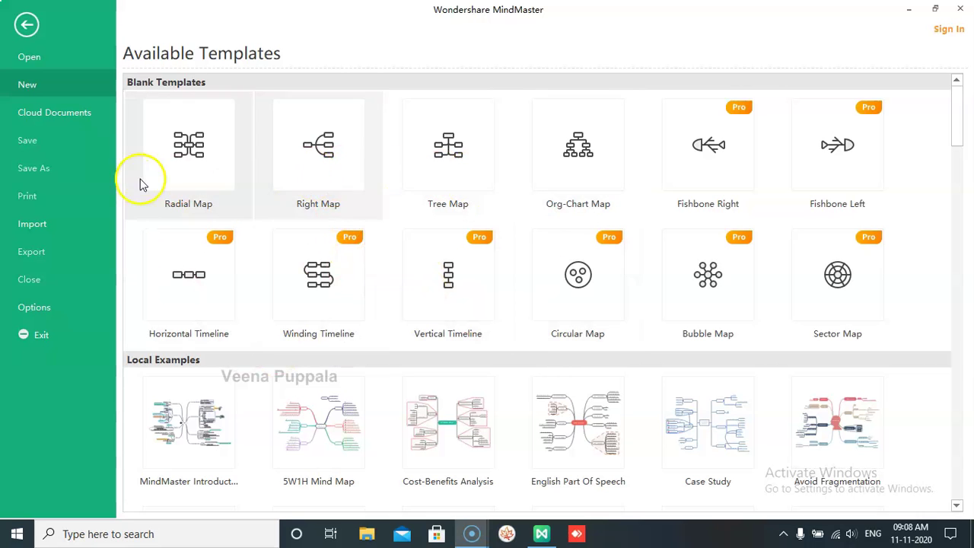
- Look through the blank templates and local example maps available for a new mind map
{"action": "left_click", "coordinate": [318, 188]}
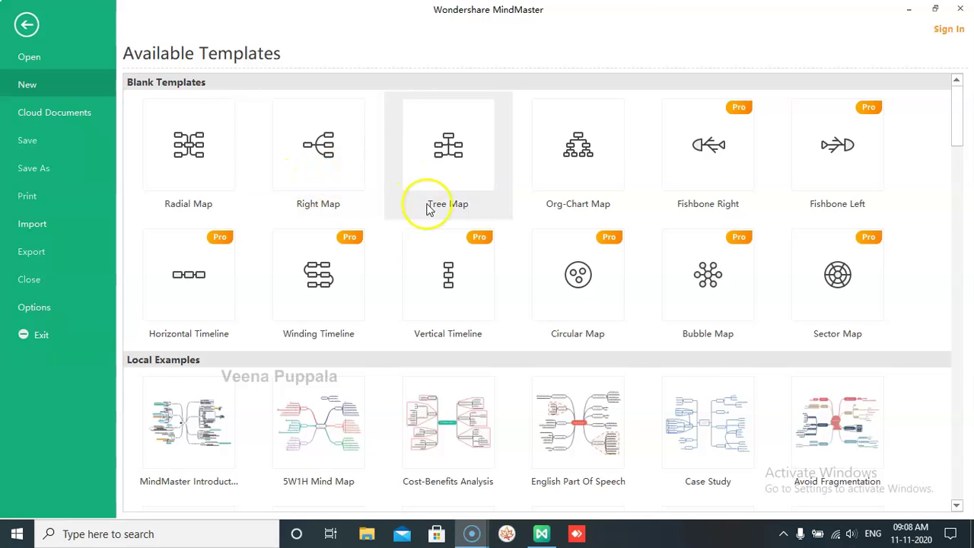
{"action": "scroll", "coordinate": [478, 308], "scroll_direction": "down", "scroll_amount": 2}
{"action": "scroll", "coordinate": [481, 311], "scroll_direction": "down", "scroll_amount": 2}
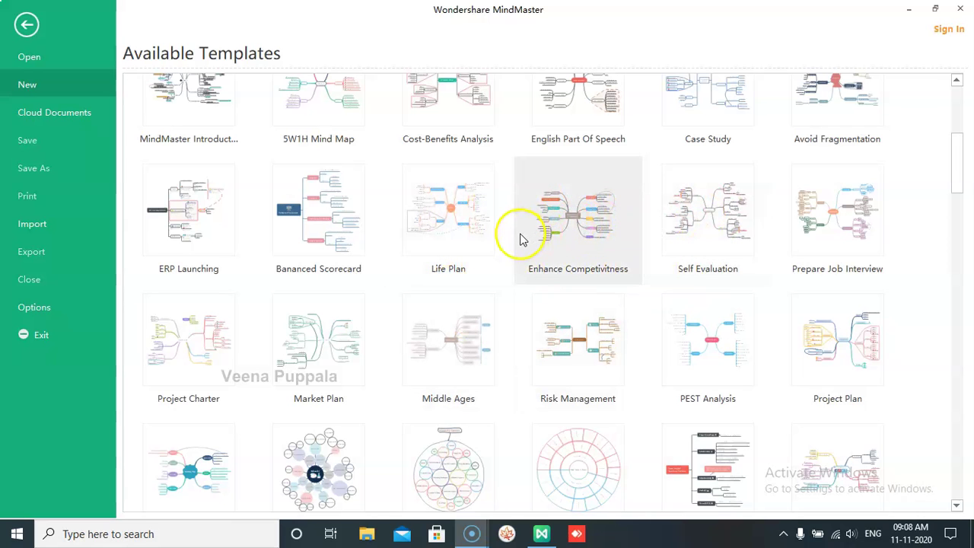
{"action": "scroll", "coordinate": [527, 242], "scroll_direction": "down", "scroll_amount": 1}
{"action": "scroll", "coordinate": [527, 252], "scroll_direction": "down", "scroll_amount": 2}
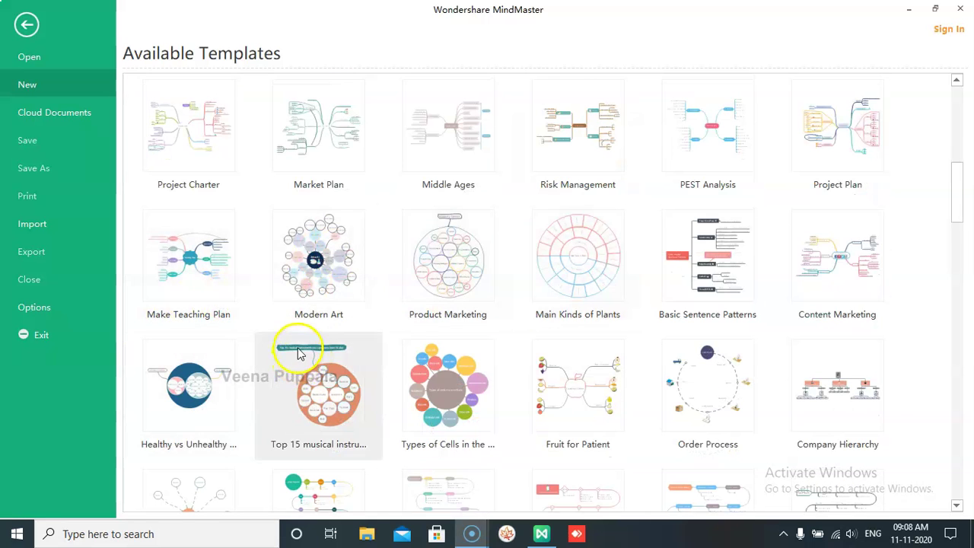
{"action": "scroll", "coordinate": [301, 353], "scroll_direction": "down", "scroll_amount": 3}
{"action": "scroll", "coordinate": [517, 363], "scroll_direction": "down", "scroll_amount": 2}
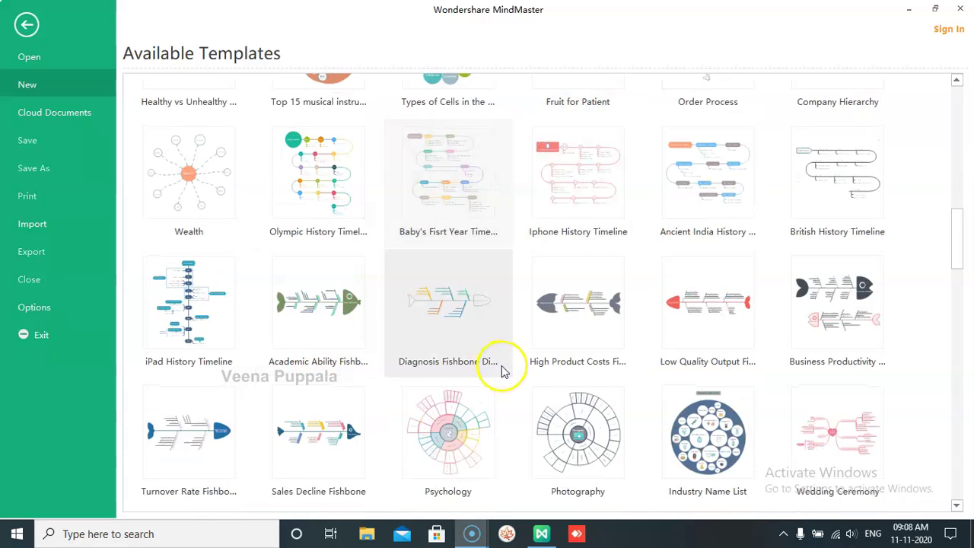
{"action": "scroll", "coordinate": [505, 376], "scroll_direction": "up", "scroll_amount": 3}
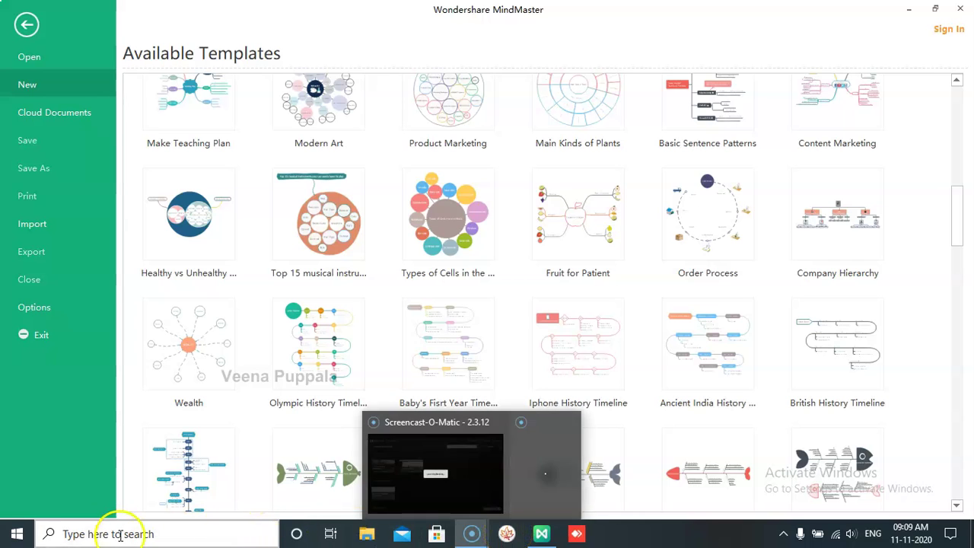
{"action": "left_click", "coordinate": [508, 536]}
{"action": "left_click", "coordinate": [506, 535]}
{"action": "left_click", "coordinate": [565, 366]}
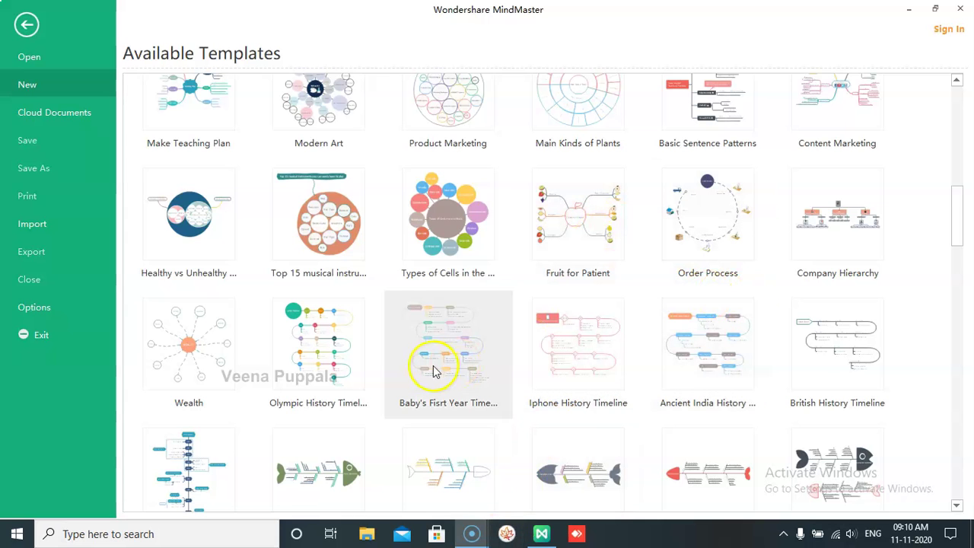
{"action": "scroll", "coordinate": [411, 380], "scroll_direction": "up", "scroll_amount": 1}
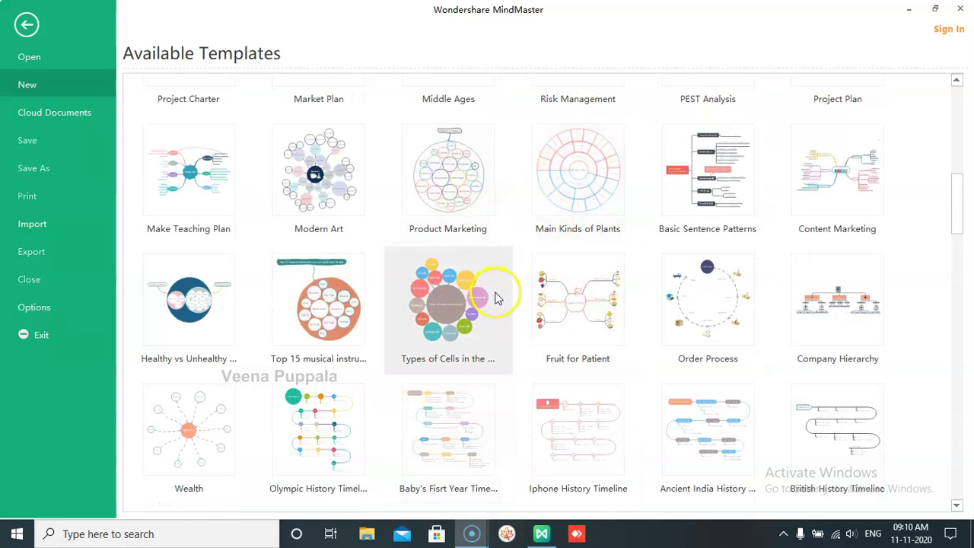
{"action": "scroll", "coordinate": [494, 296], "scroll_direction": "up", "scroll_amount": 2}
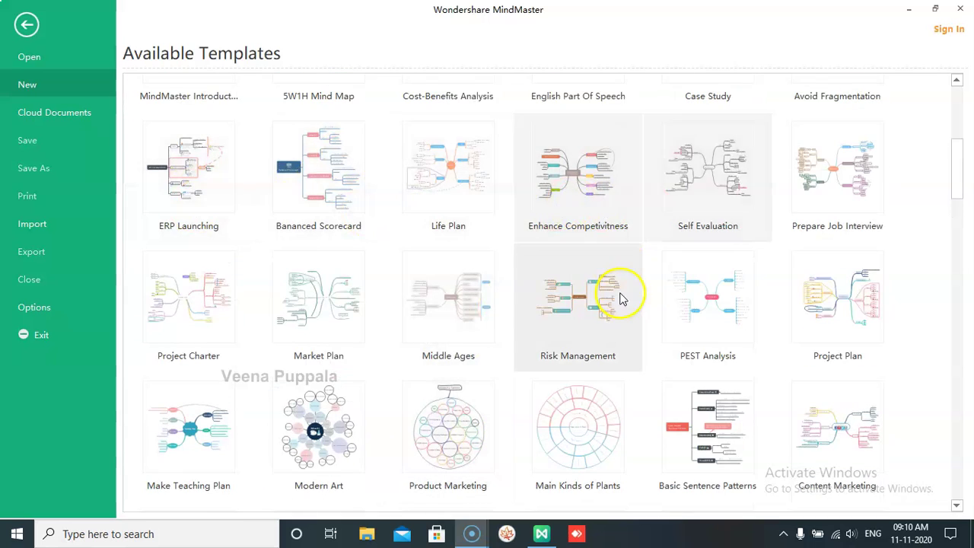
{"action": "scroll", "coordinate": [615, 305], "scroll_direction": "up", "scroll_amount": 3}
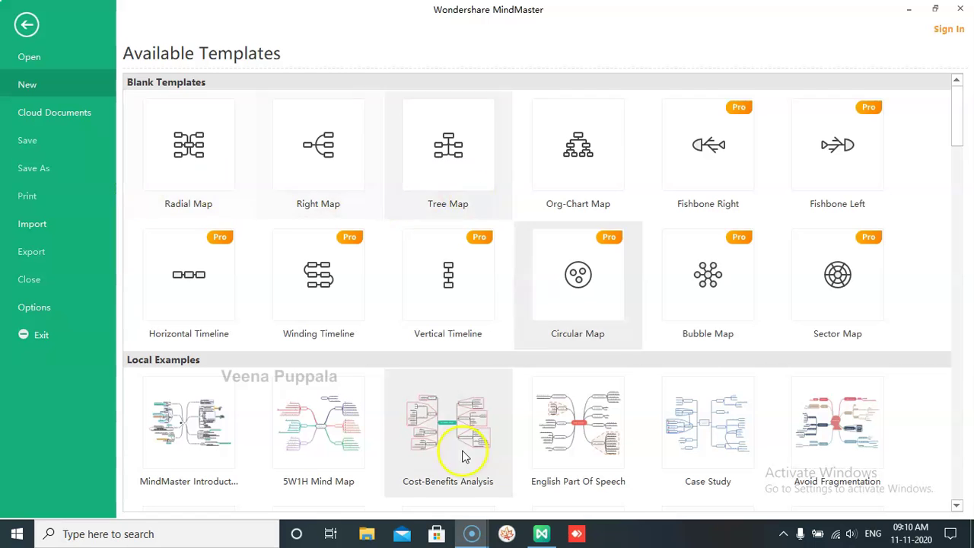
{"action": "scroll", "coordinate": [430, 372], "scroll_direction": "down", "scroll_amount": 2}
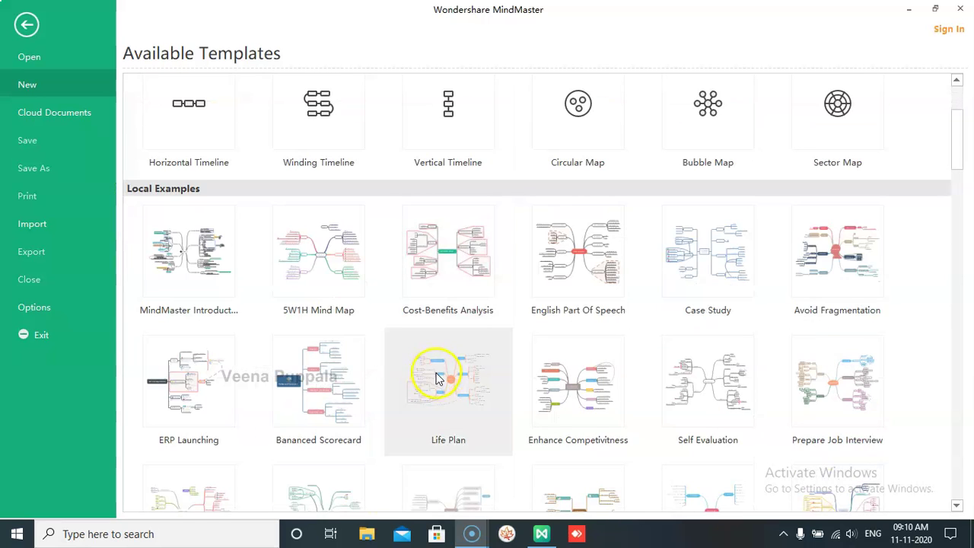
{"action": "scroll", "coordinate": [448, 375], "scroll_direction": "up", "scroll_amount": 2}
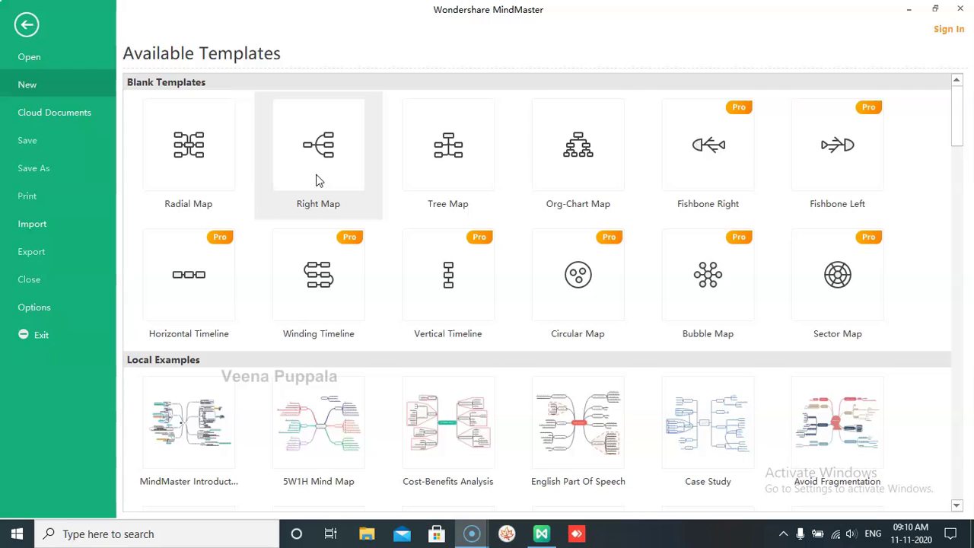
- Create a new blank map from the Right Map template
{"action": "left_click", "coordinate": [321, 181]}
{"action": "left_click", "coordinate": [321, 175]}
{"action": "double_click", "coordinate": [319, 179]}
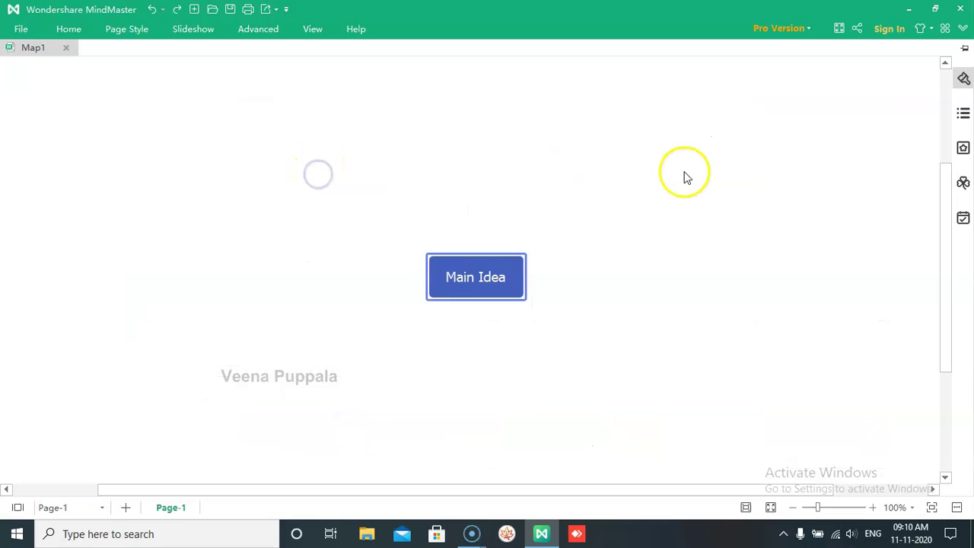
- Move the Main Idea topic to the left part of the page and keep the Topic Format pane pinned open
{"action": "left_click_drag", "start_coordinate": [485, 283], "coordinate": [312, 233]}
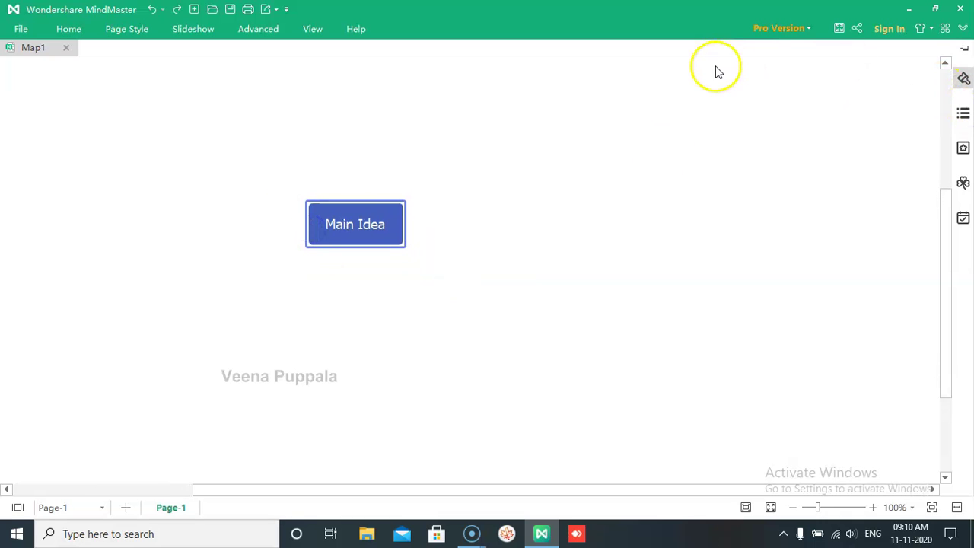
{"action": "left_click", "coordinate": [964, 47]}
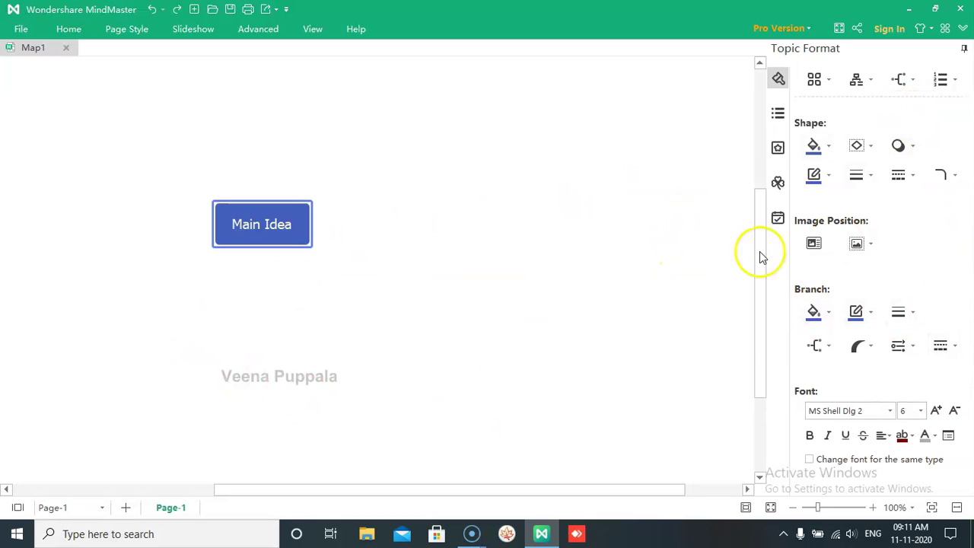
{"action": "left_click_drag", "start_coordinate": [258, 235], "coordinate": [220, 252]}
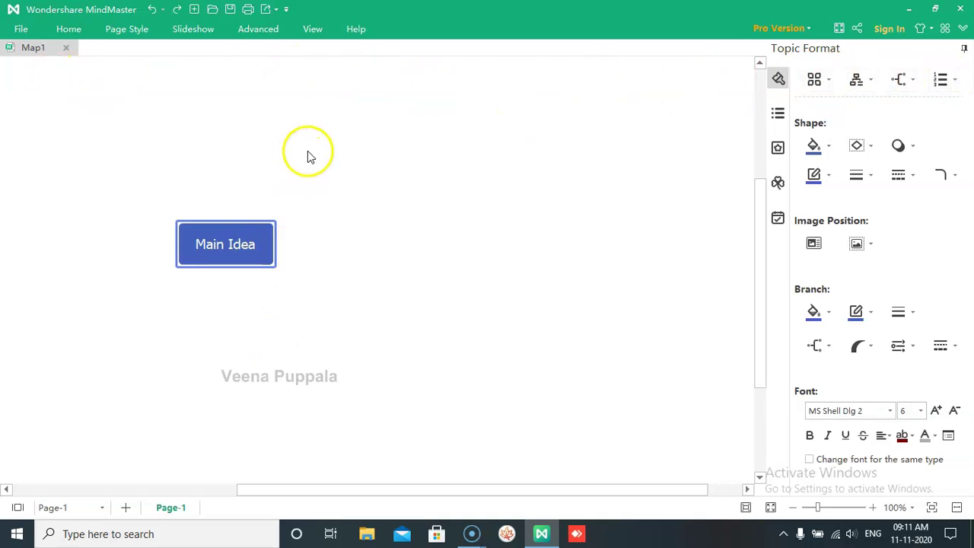
- Rename the Main Idea topic as "School of Graphology" and shift it slightly up and left on the page
{"action": "double_click", "coordinate": [239, 244]}
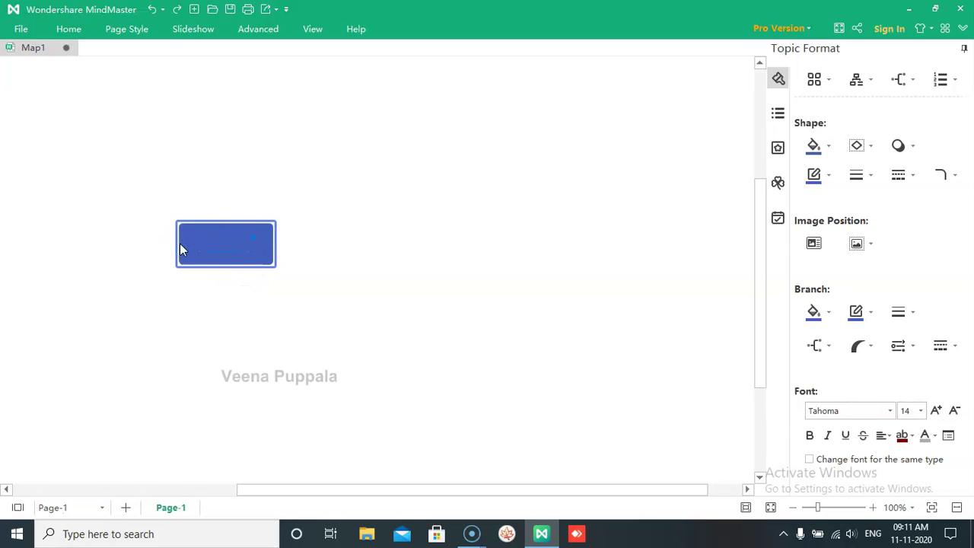
{"action": "left_click", "coordinate": [201, 238]}
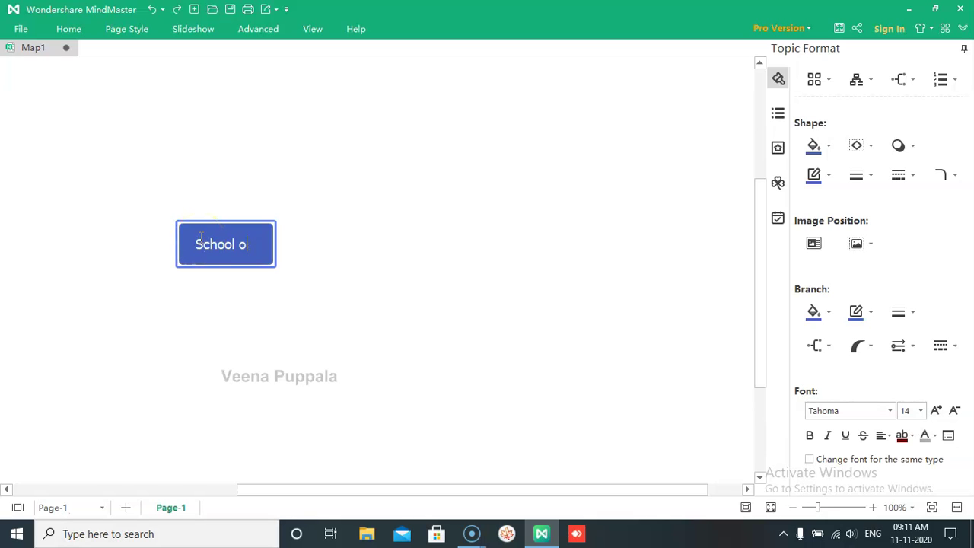
{"action": "type", "text": "School of Graphology"}
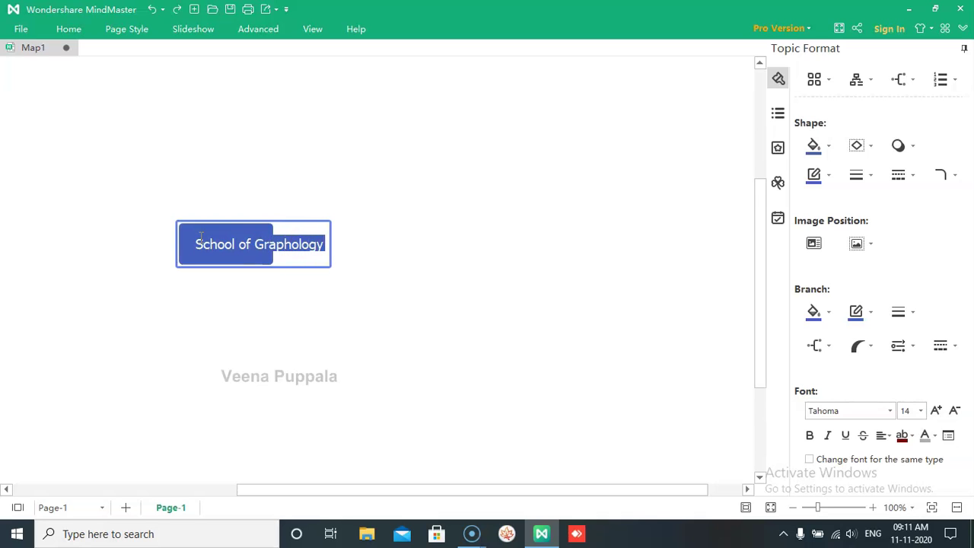
{"action": "left_click", "coordinate": [401, 283]}
{"action": "left_click_drag", "start_coordinate": [212, 247], "coordinate": [201, 223]}
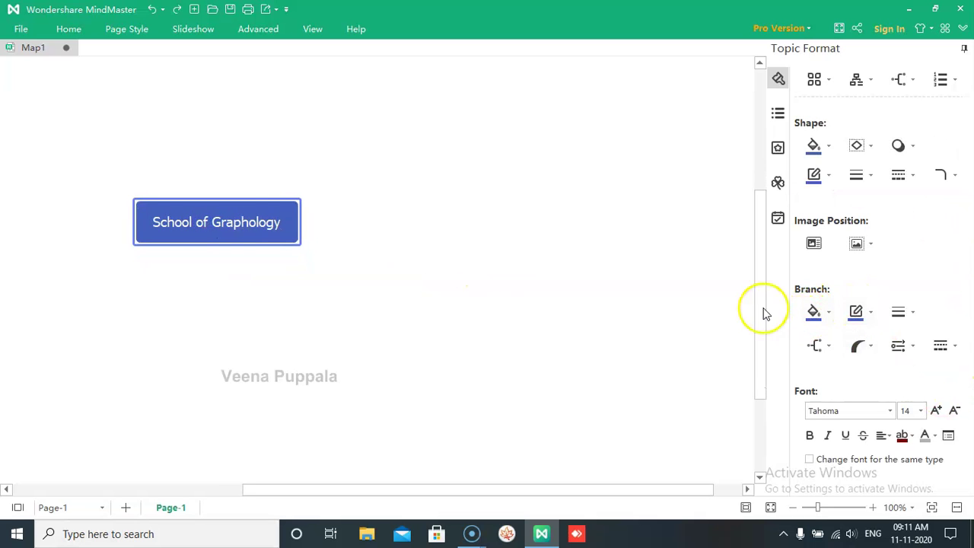
- Give the School of Graphology topic a teal branch fill and a very light grey branch line colour
{"action": "left_click", "coordinate": [819, 317]}
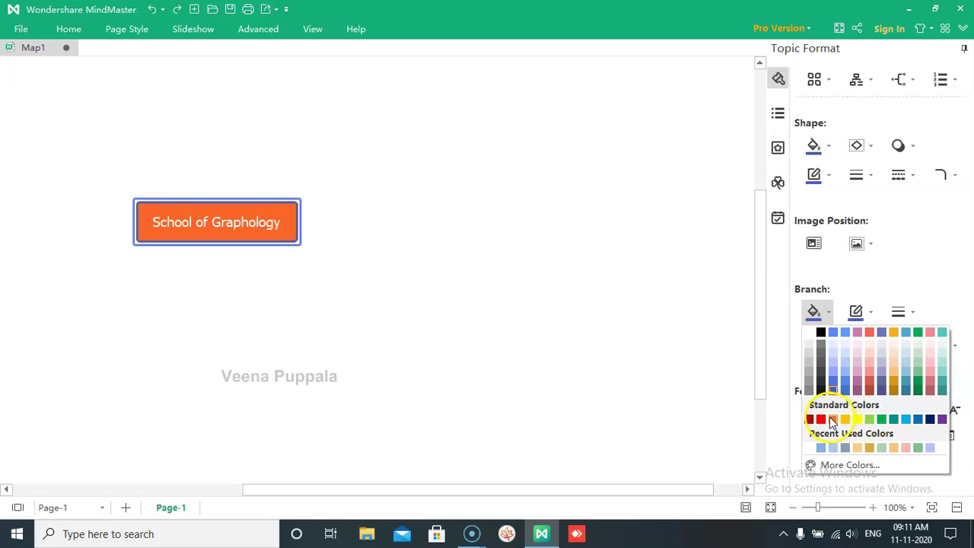
{"action": "left_click", "coordinate": [890, 420]}
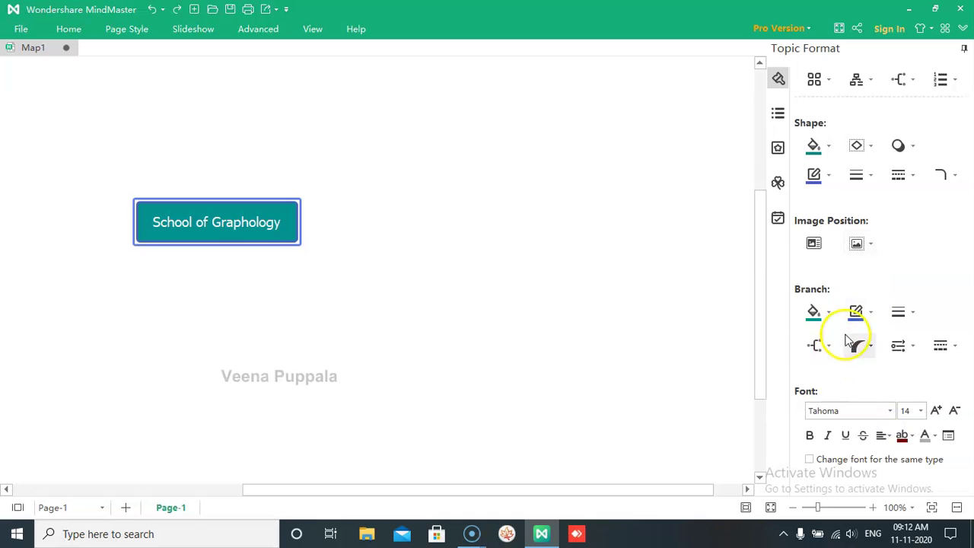
{"action": "left_click", "coordinate": [856, 321]}
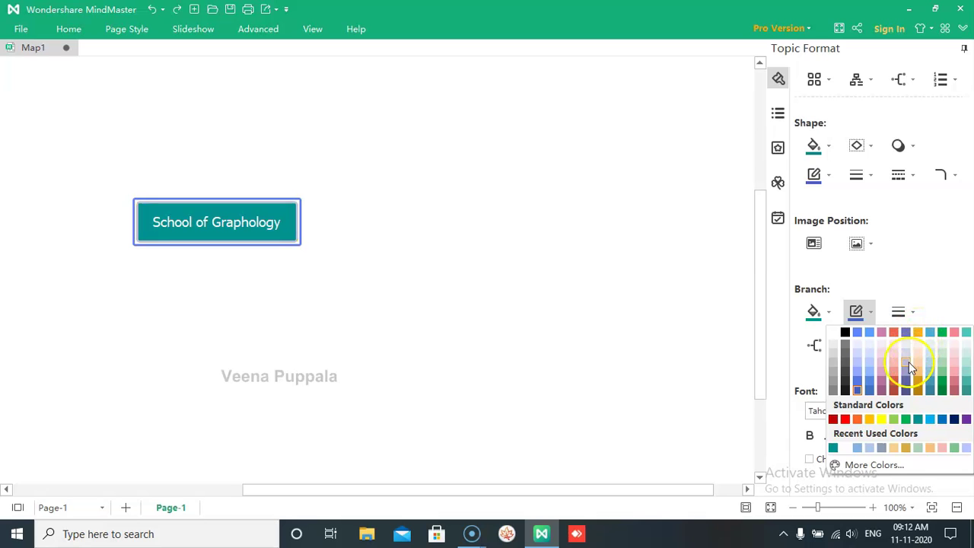
{"action": "left_click", "coordinate": [835, 349]}
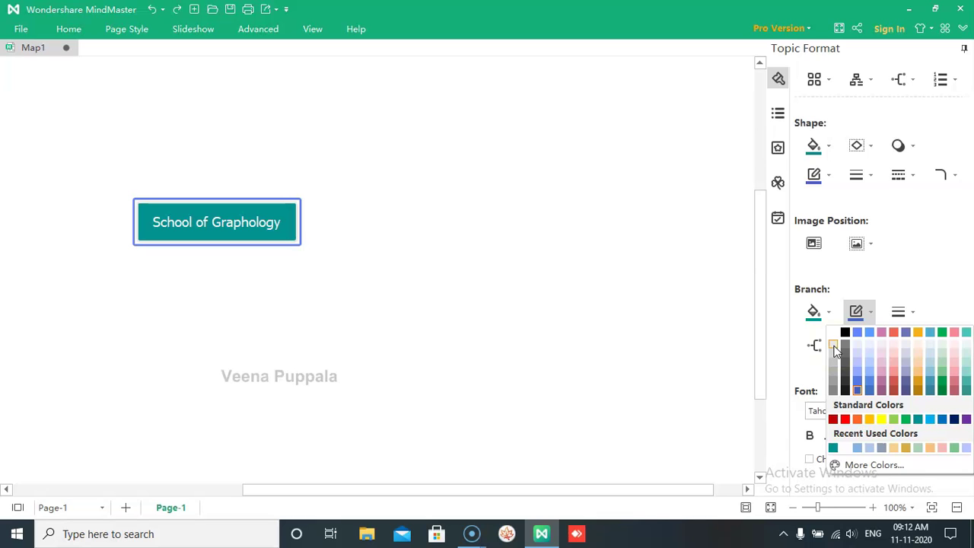
{"action": "left_click", "coordinate": [835, 349]}
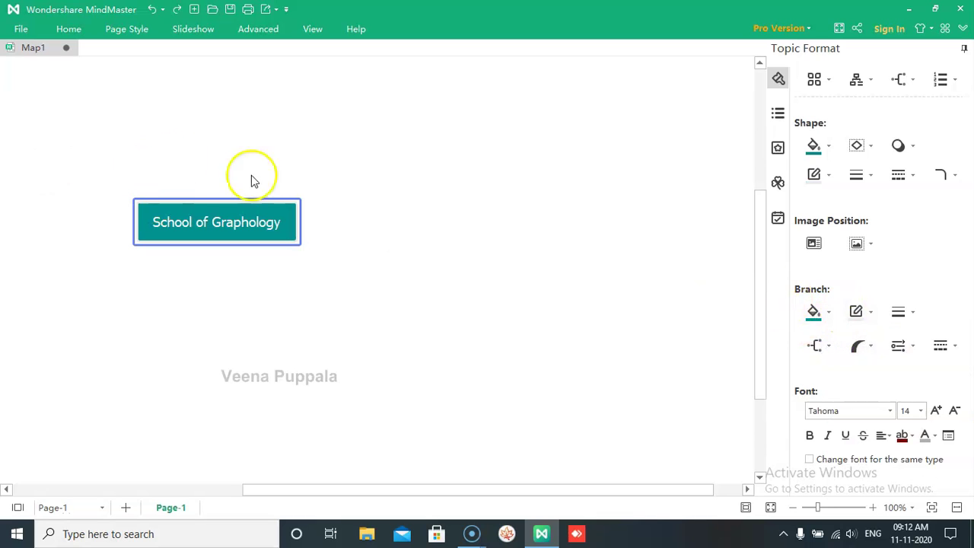
{"action": "left_click", "coordinate": [303, 232]}
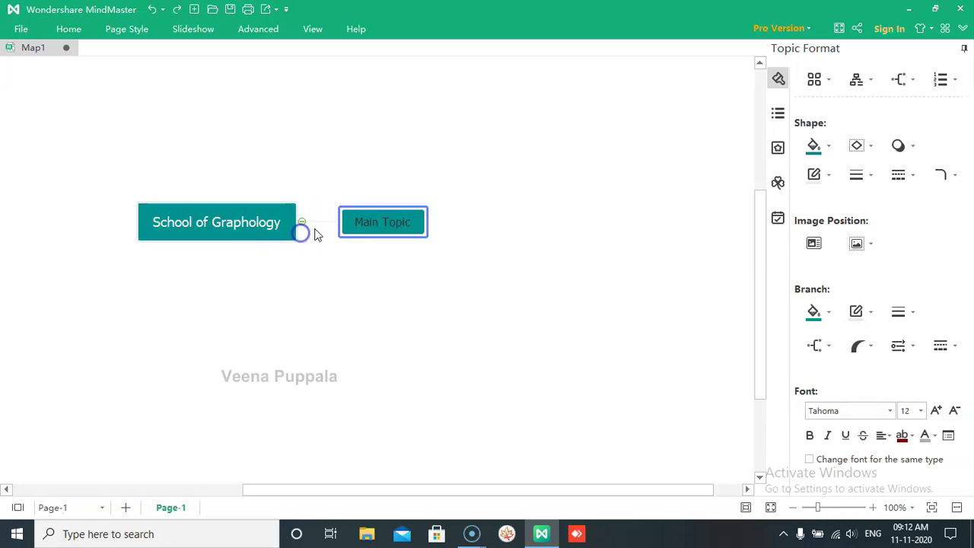
{"action": "double_click", "coordinate": [372, 224]}
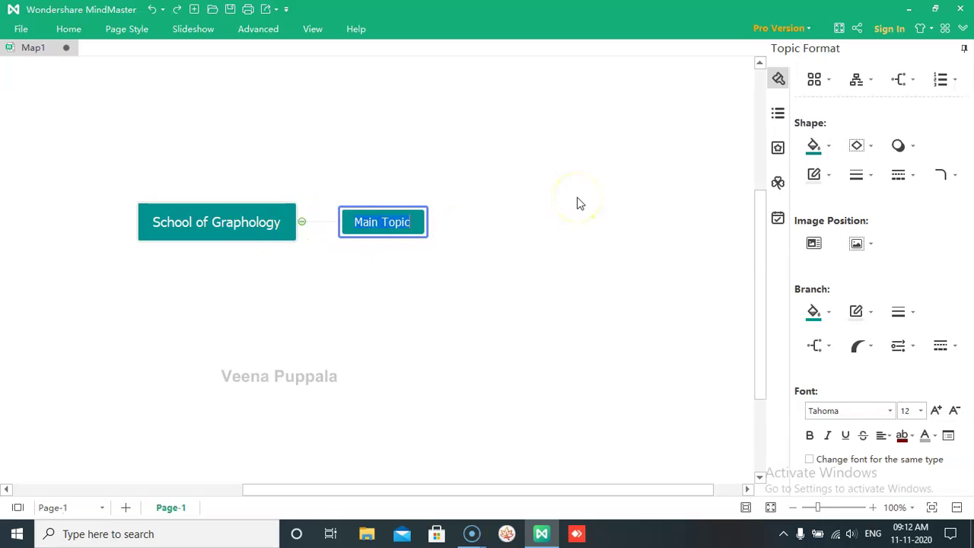
{"action": "key", "text": "BackSpace"}
{"action": "left_click", "coordinate": [595, 248]}
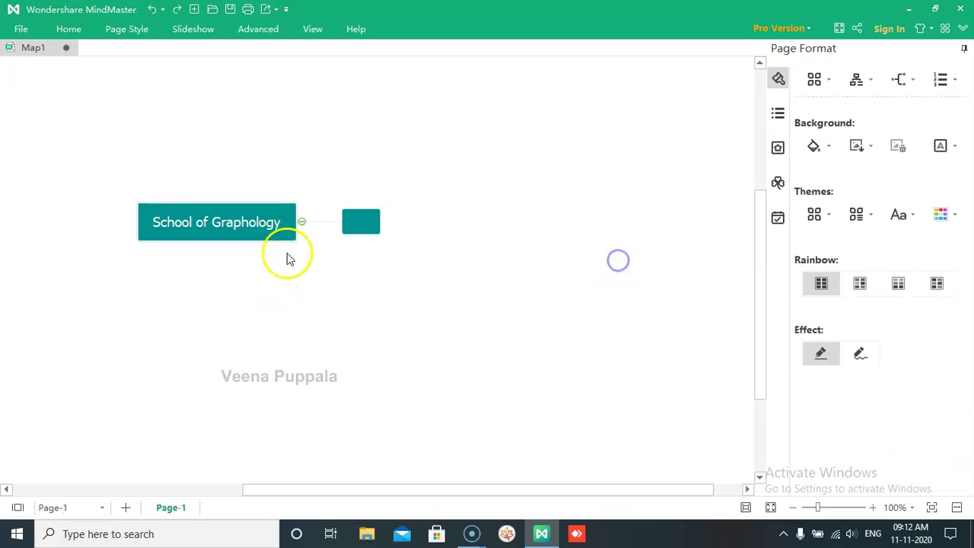
{"action": "left_click", "coordinate": [355, 228]}
{"action": "left_click", "coordinate": [359, 222]}
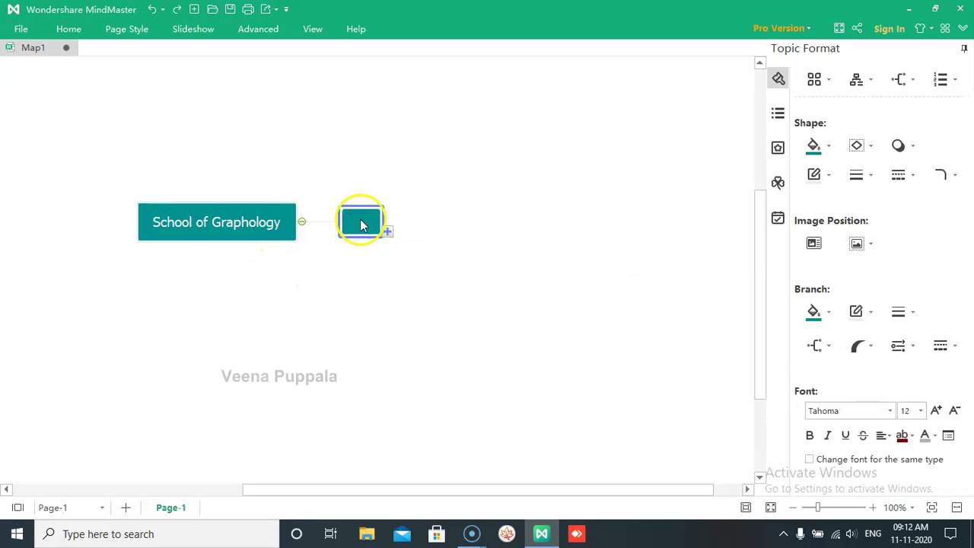
{"action": "key", "text": "Delete"}
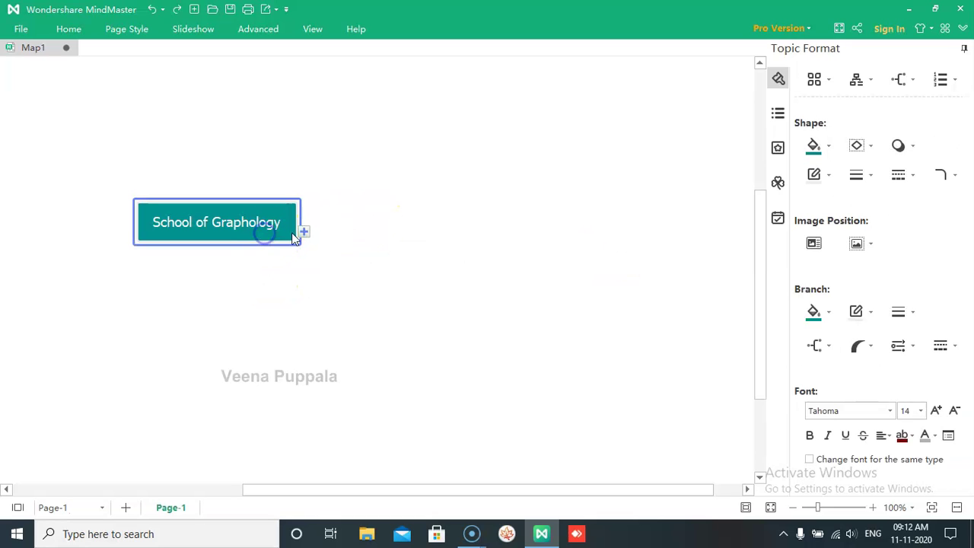
- Add a main topic to School of Graphology and set its branch fill and branch line colour to white
{"action": "left_click", "coordinate": [303, 232]}
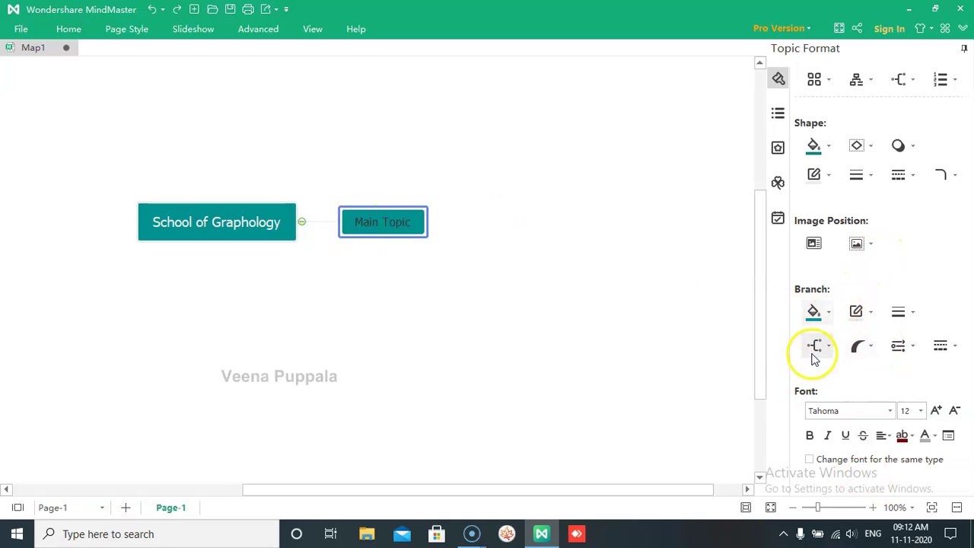
{"action": "left_click", "coordinate": [813, 311]}
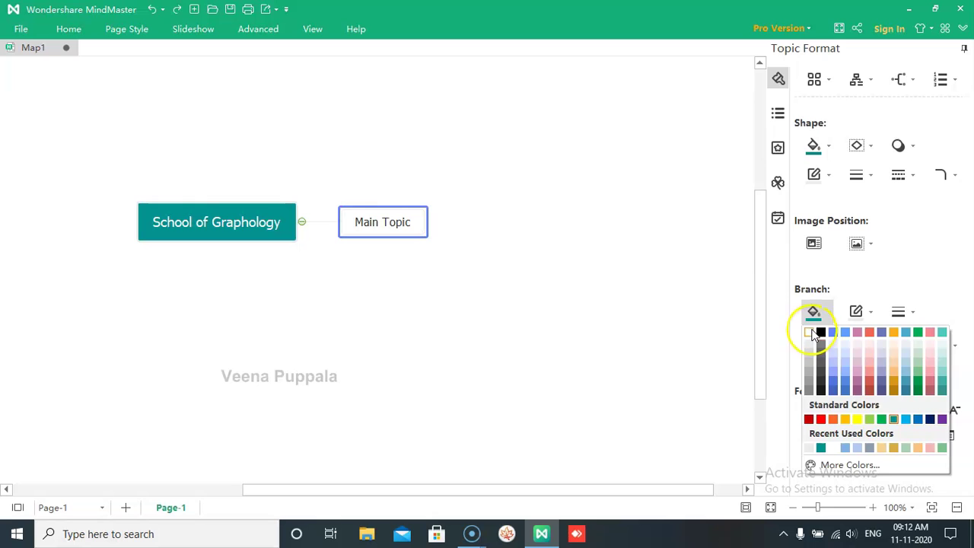
{"action": "left_click", "coordinate": [813, 326]}
{"action": "left_click", "coordinate": [870, 315]}
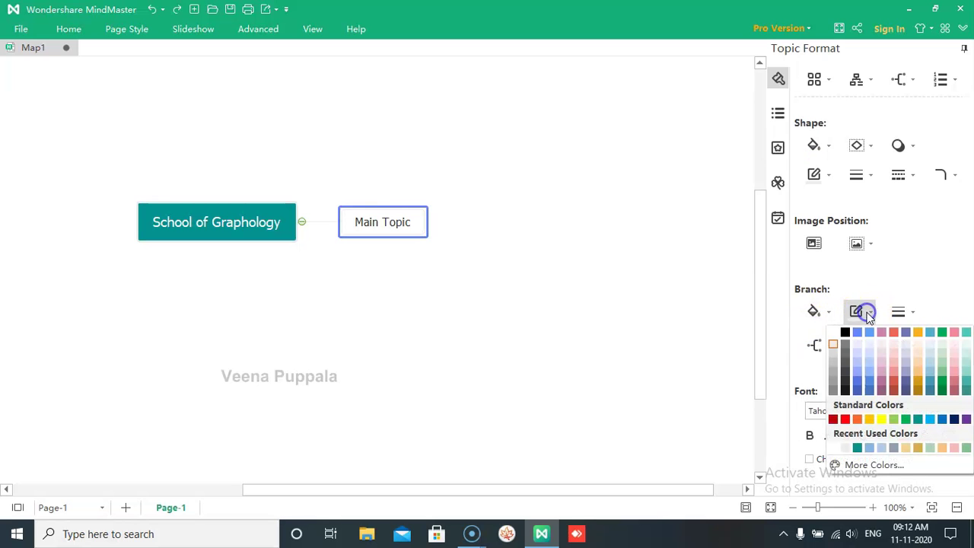
{"action": "left_click", "coordinate": [833, 331]}
{"action": "left_click", "coordinate": [530, 318]}
- Rename the first main topic as "What is Graphology"
{"action": "left_click", "coordinate": [387, 219]}
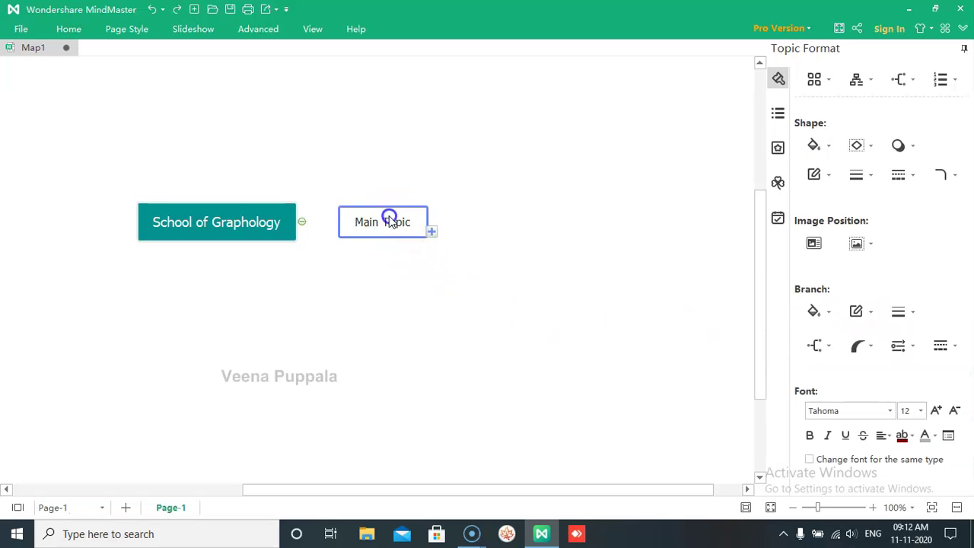
{"action": "left_click", "coordinate": [387, 219]}
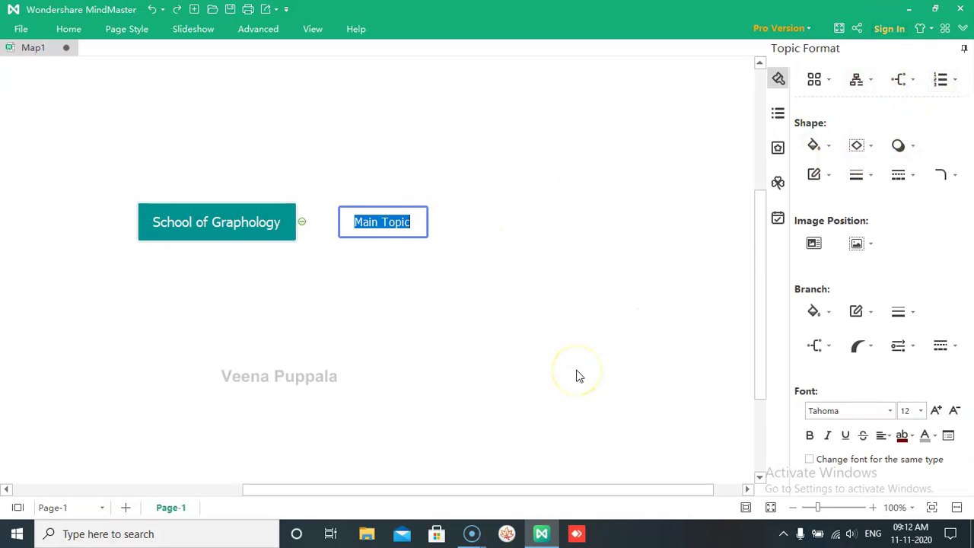
{"action": "key", "text": "BackSpace"}
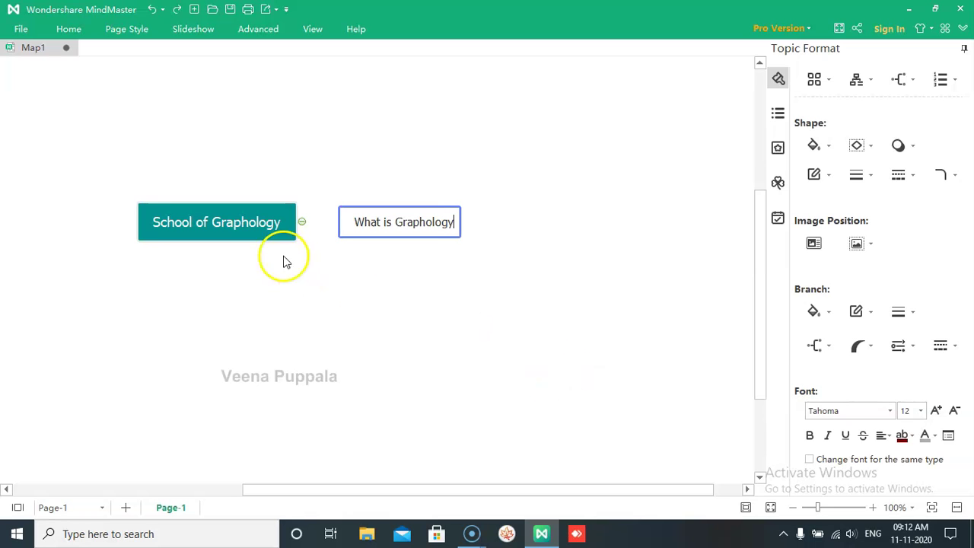
- Add a second main topic to School of Graphology and name it "How to become Graphologist", removing the stray characters at the end
{"action": "left_click", "coordinate": [298, 211]}
{"action": "left_click", "coordinate": [229, 229]}
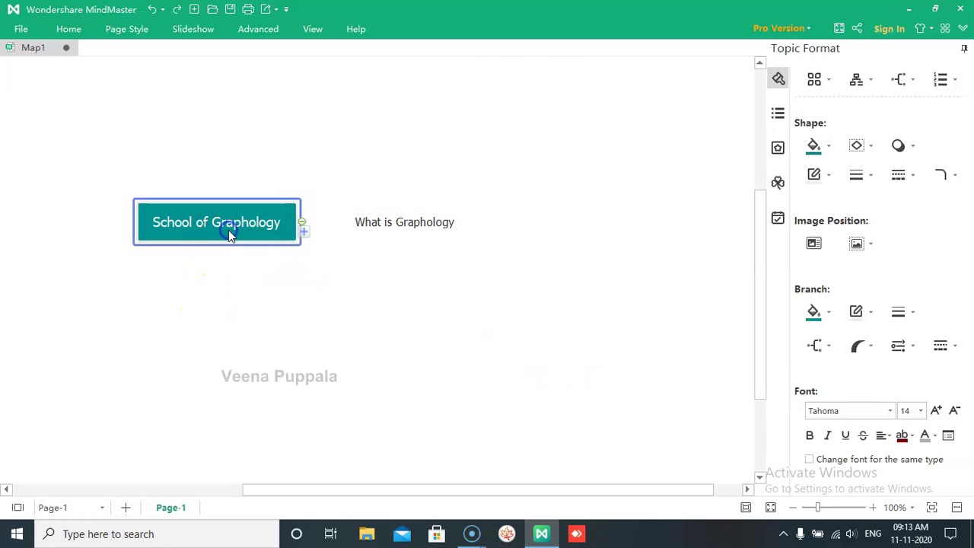
{"action": "left_click", "coordinate": [304, 223]}
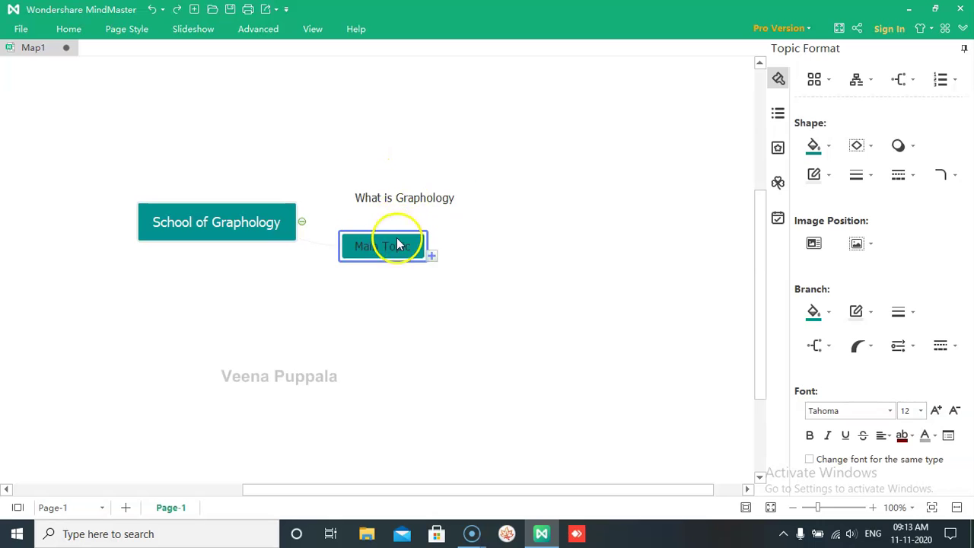
{"action": "left_click", "coordinate": [373, 250]}
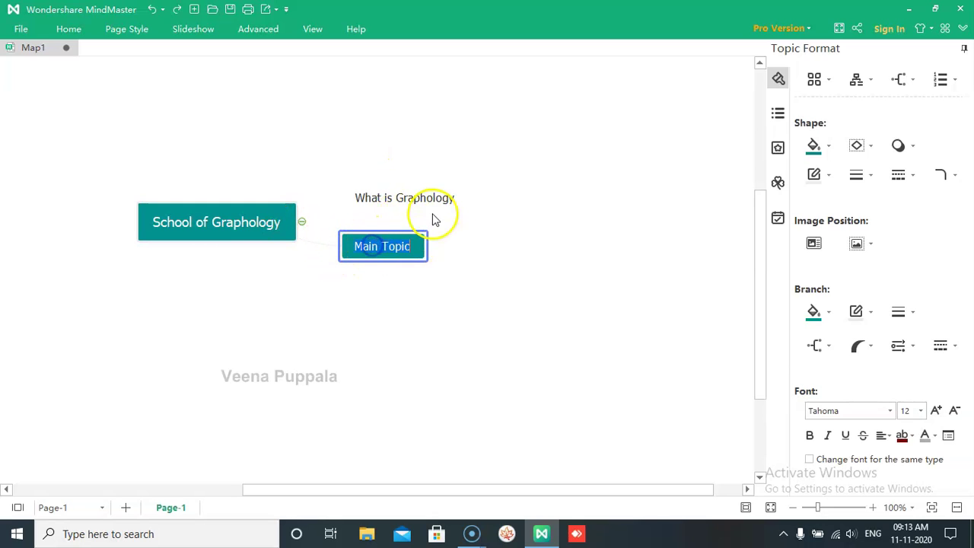
{"action": "key", "text": "BackSpace"}
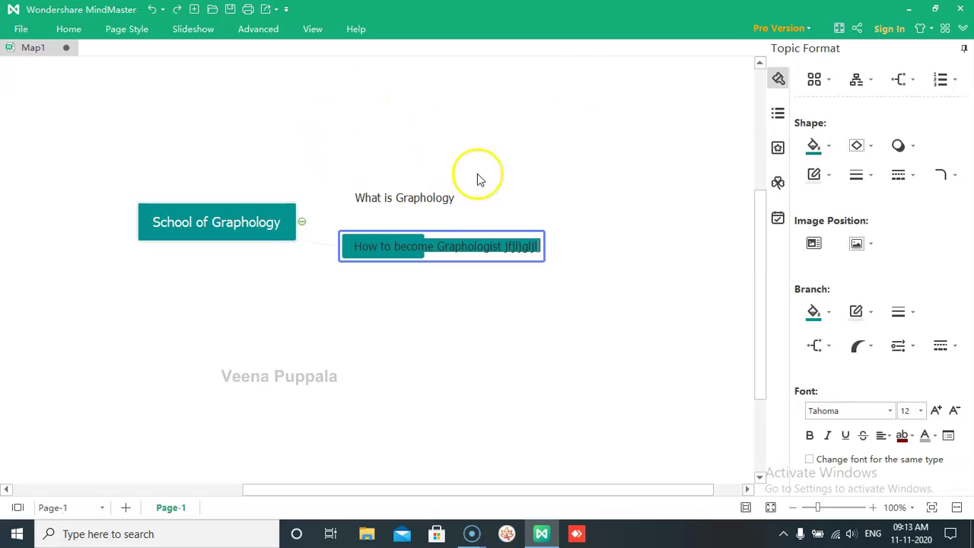
{"action": "left_click", "coordinate": [638, 279]}
{"action": "double_click", "coordinate": [525, 257]}
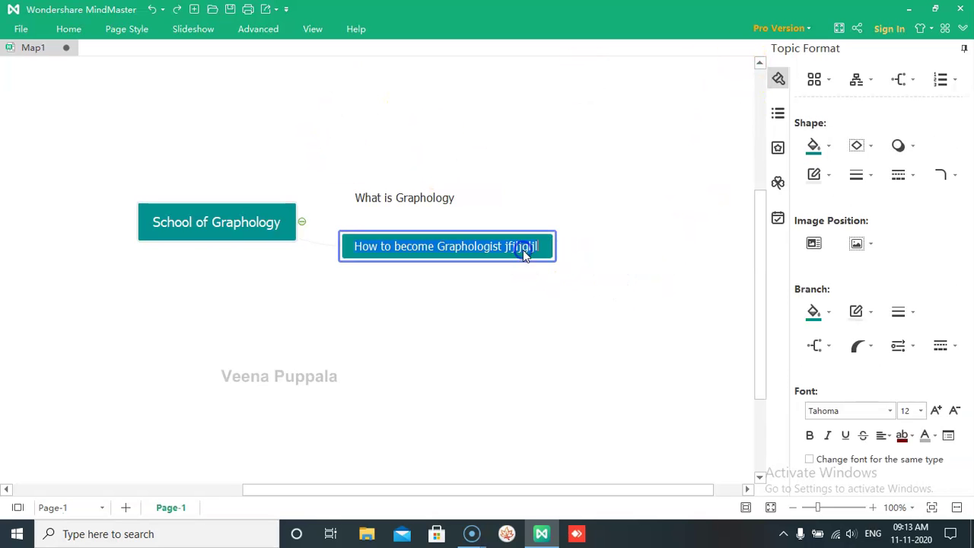
{"action": "left_click", "coordinate": [535, 246]}
{"action": "mouse_move", "coordinate": [546, 247]}
{"action": "left_mouse_down"}
{"action": "mouse_move", "coordinate": [524, 254]}
{"action": "mouse_move", "coordinate": [539, 249]}
{"action": "left_mouse_up"}
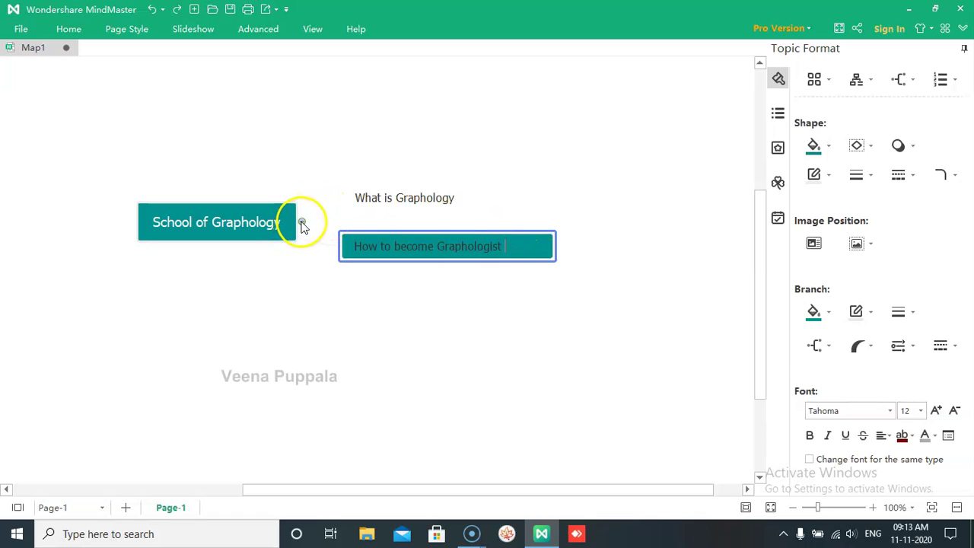
- Add a third main topic to School of Graphology below How to become Graphologist
{"action": "left_click", "coordinate": [302, 225]}
{"action": "left_click", "coordinate": [292, 231]}
{"action": "left_click", "coordinate": [303, 235]}
- Add five subtopics to the What is Graphology topic
{"action": "left_click", "coordinate": [433, 183]}
{"action": "left_click", "coordinate": [477, 183]}
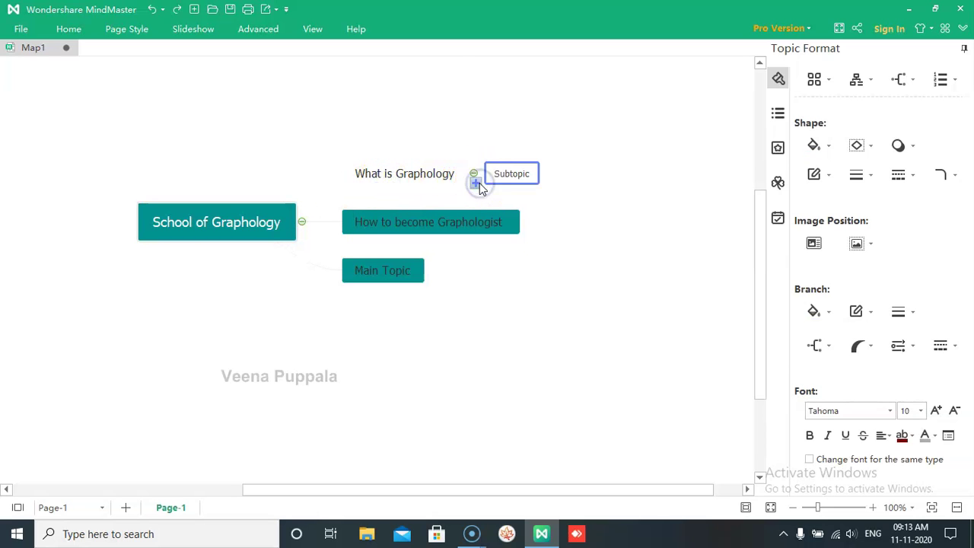
{"action": "left_click", "coordinate": [478, 184]}
{"action": "left_click", "coordinate": [477, 183]}
{"action": "left_click", "coordinate": [478, 183]}
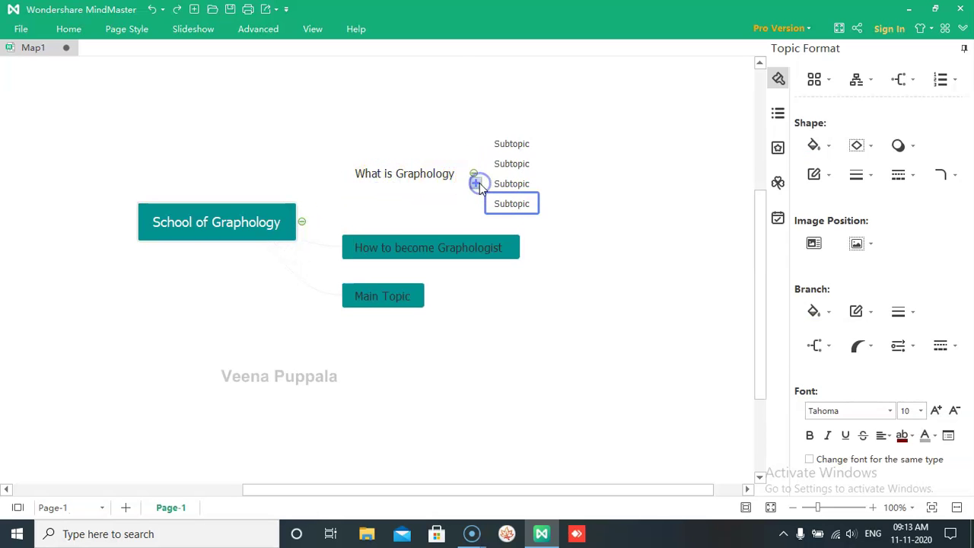
{"action": "left_click", "coordinate": [477, 183]}
- Add a fourth main topic and give it and School of Graphology the right-angled connector style with arrowheads
{"action": "left_click", "coordinate": [304, 231]}
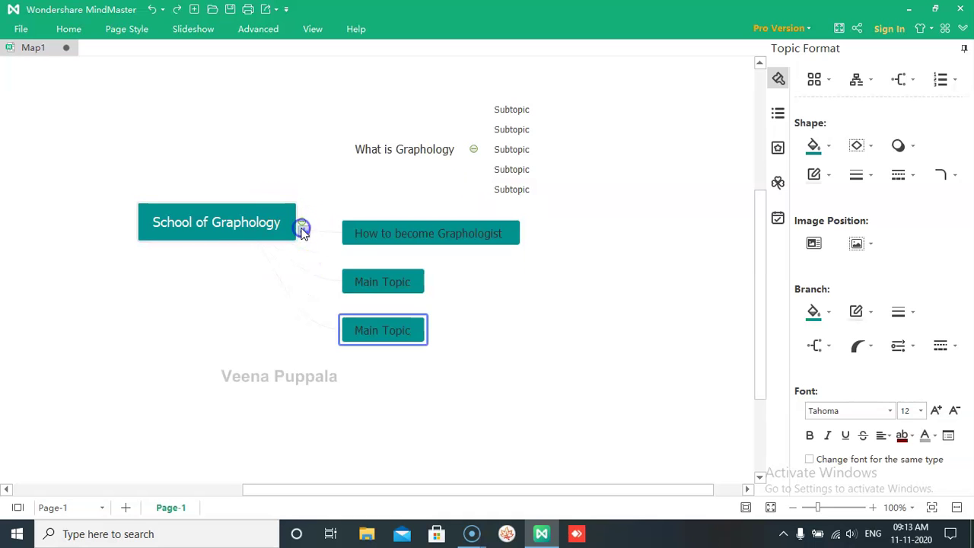
{"action": "left_click", "coordinate": [910, 81]}
{"action": "left_click", "coordinate": [833, 192]}
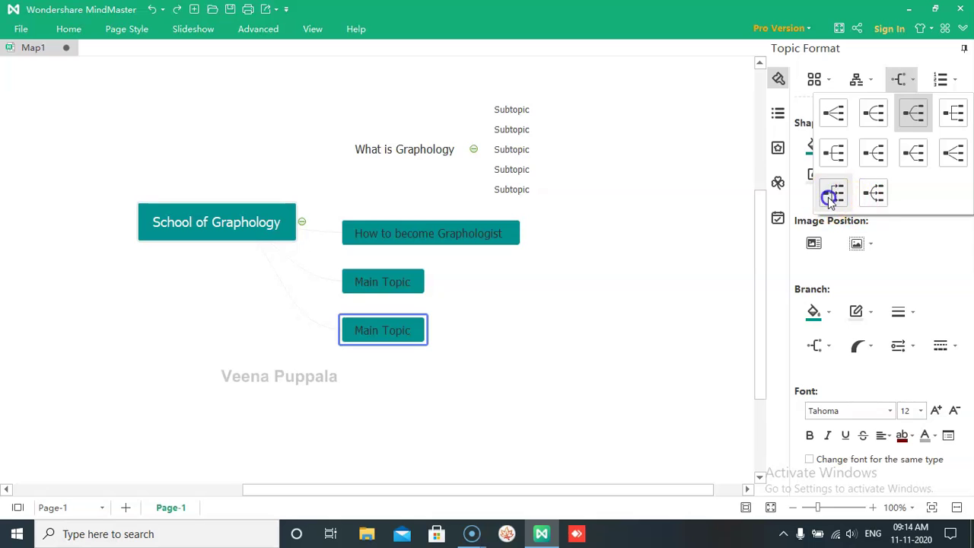
{"action": "left_click", "coordinate": [295, 214]}
{"action": "left_click", "coordinate": [898, 80]}
{"action": "left_click", "coordinate": [833, 191]}
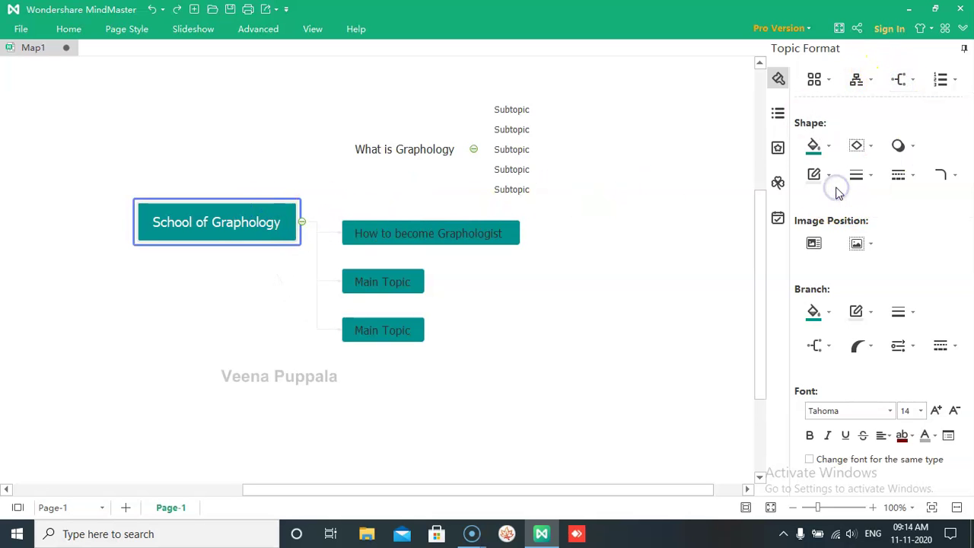
- Set the branch fill of What is Graphology and its subtopics to light grey
{"action": "left_click", "coordinate": [372, 148]}
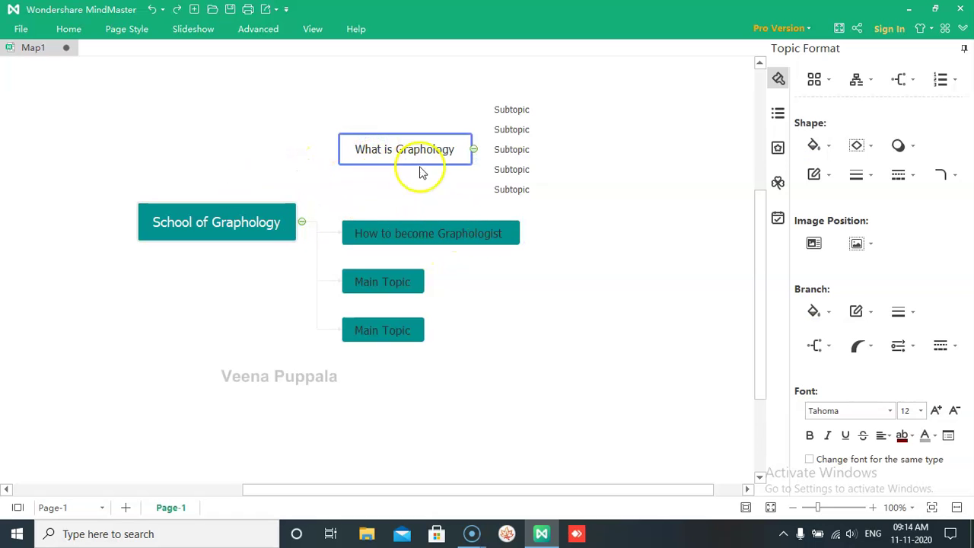
{"action": "left_click", "coordinate": [462, 235]}
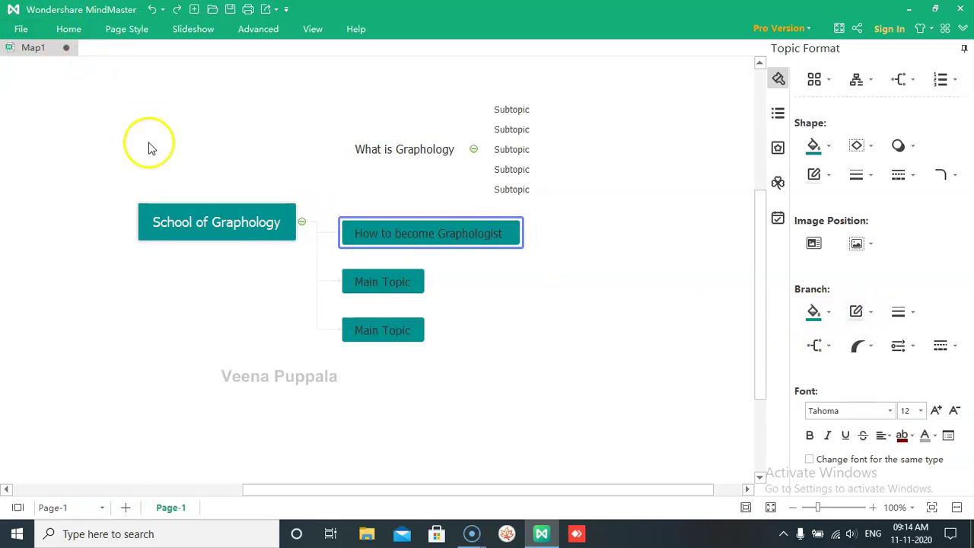
{"action": "left_click", "coordinate": [375, 159]}
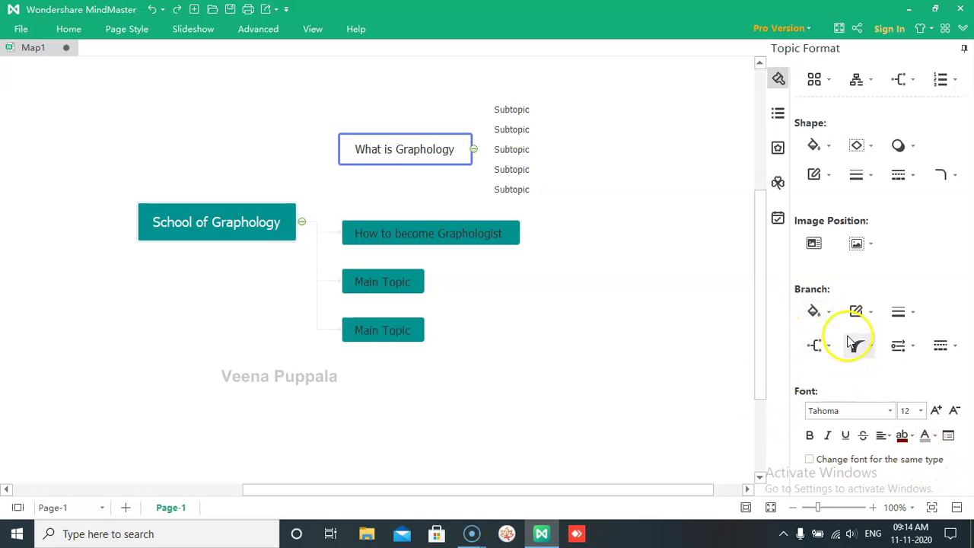
{"action": "left_click", "coordinate": [814, 312]}
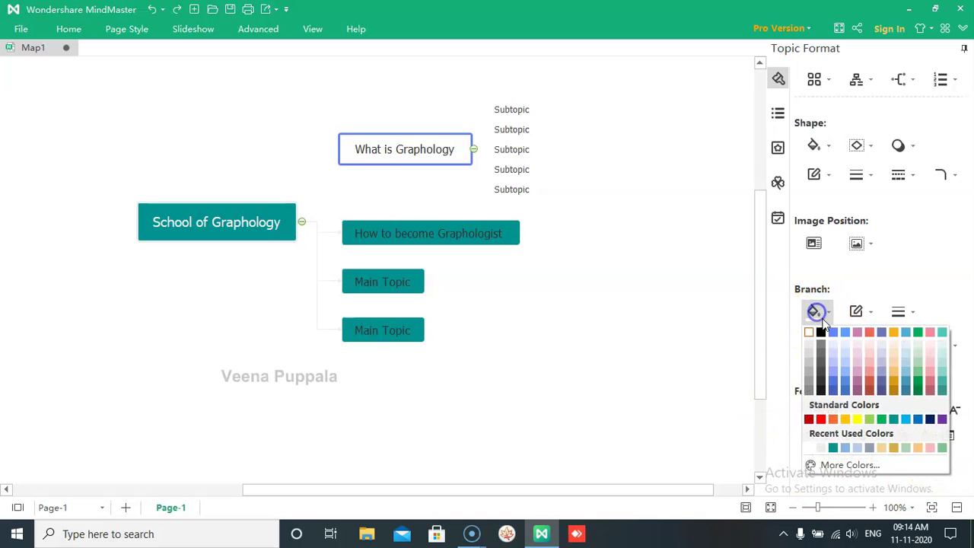
{"action": "left_click", "coordinate": [807, 352]}
{"action": "left_click", "coordinate": [612, 381]}
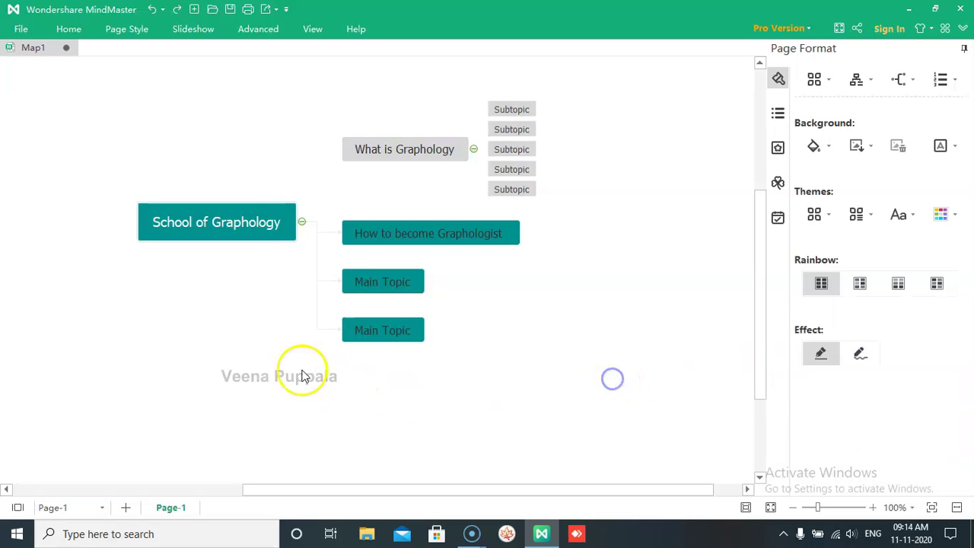
- Set the branch fill of How to become Graphologist to the same light grey as What is Graphology
{"action": "left_click", "coordinate": [437, 234]}
{"action": "left_click", "coordinate": [814, 311]}
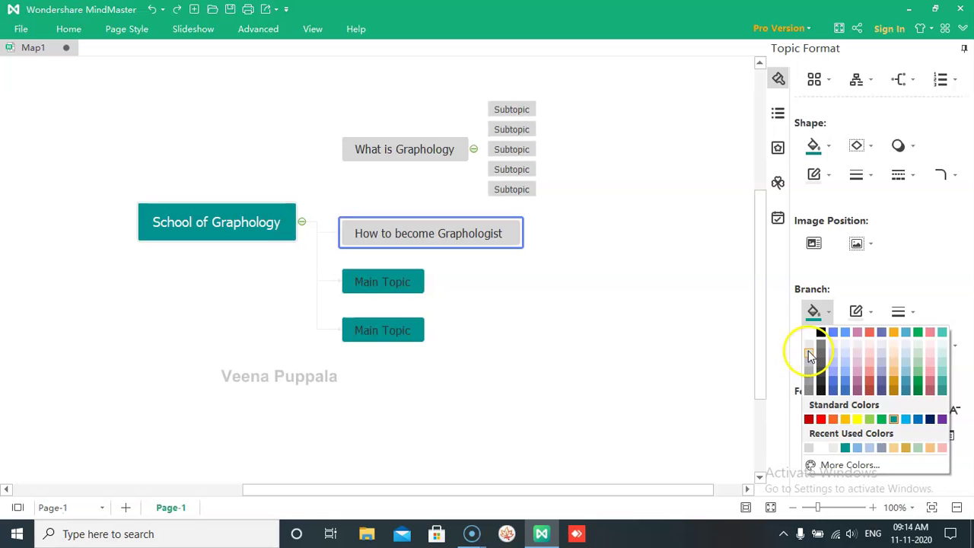
{"action": "left_click", "coordinate": [810, 356]}
{"action": "left_click", "coordinate": [623, 344]}
- Set the third main topic's branch fill to a very light grey
{"action": "left_click", "coordinate": [384, 283]}
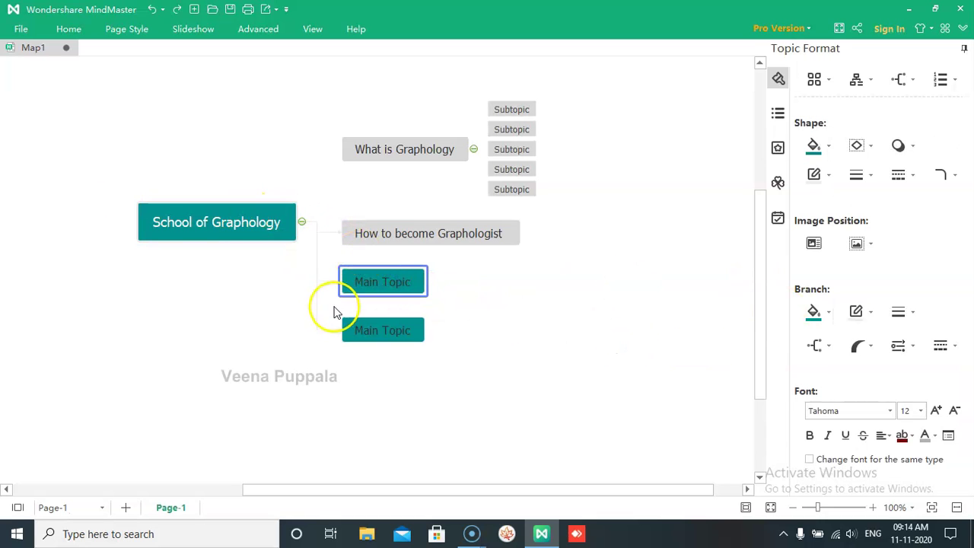
{"action": "left_click", "coordinate": [812, 313]}
{"action": "left_click", "coordinate": [807, 343]}
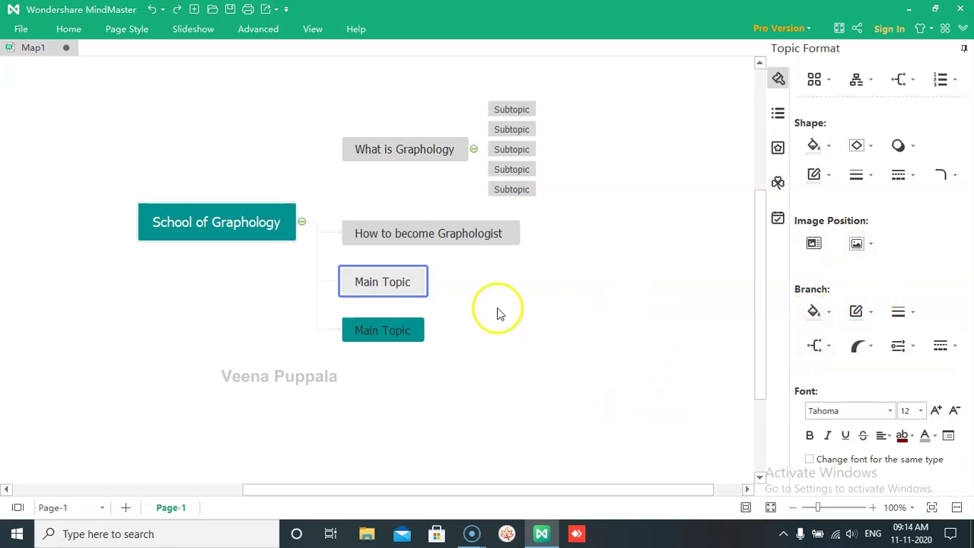
- Try the Arc connector style on the third main topic and replace it with the rounded right-angled style
{"action": "left_click", "coordinate": [900, 79]}
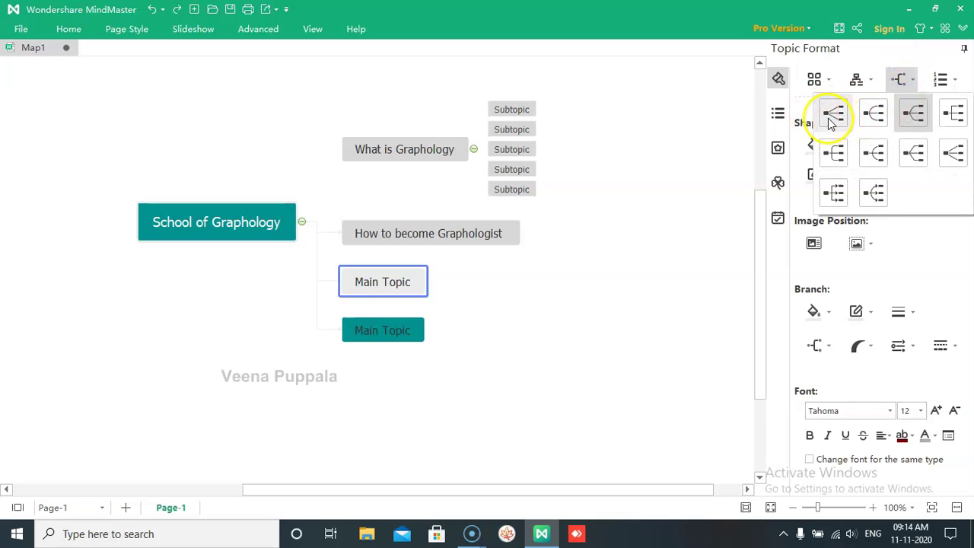
{"action": "left_click", "coordinate": [862, 129]}
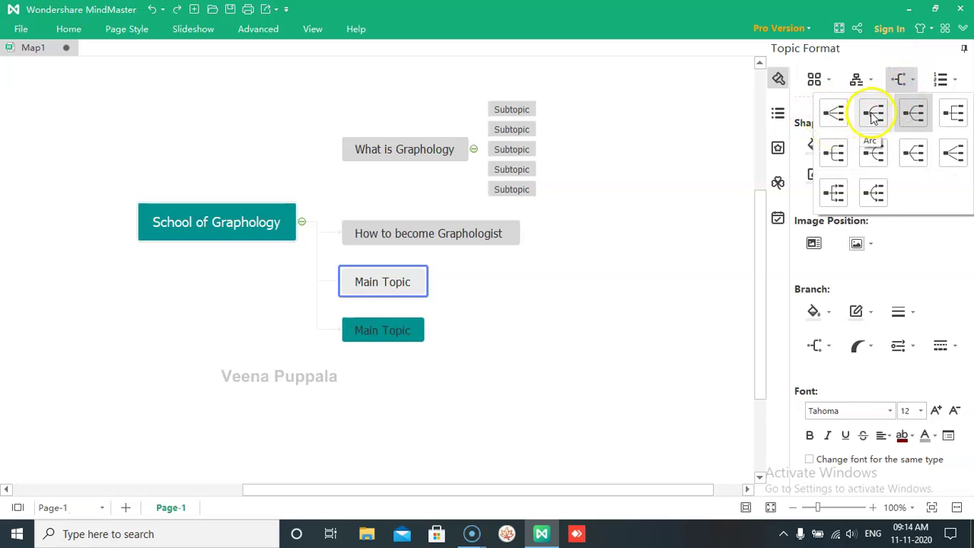
{"action": "left_click", "coordinate": [874, 114]}
{"action": "left_click", "coordinate": [901, 80]}
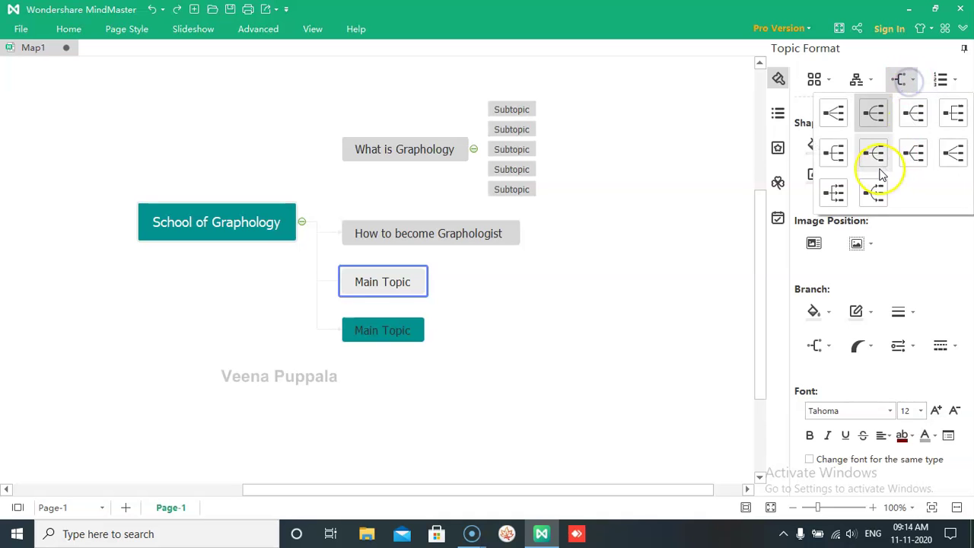
{"action": "left_click", "coordinate": [834, 156]}
- Give the branch lines of School of Graphology a thick tapered line style, keeping the right-angled arrow connectors
{"action": "left_click", "coordinate": [238, 231]}
{"action": "left_click", "coordinate": [900, 79]}
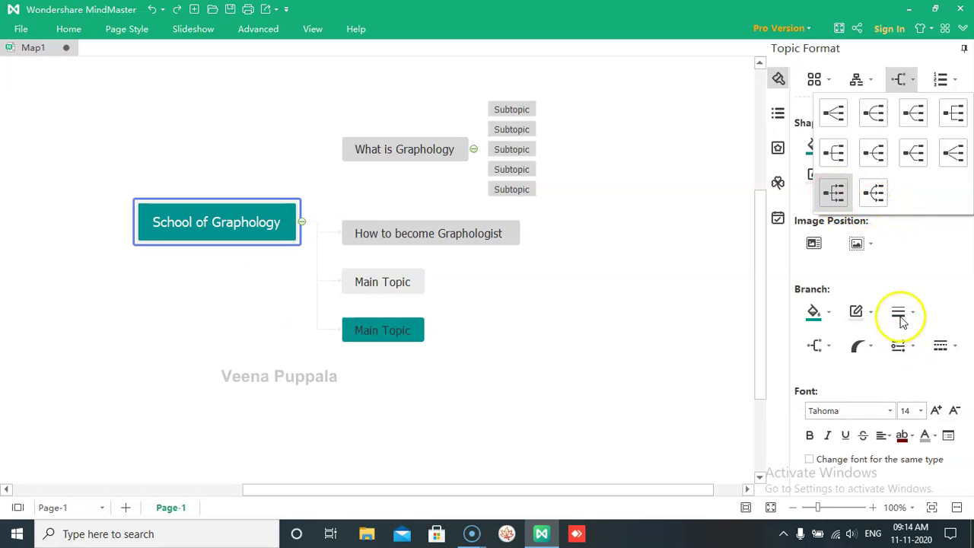
{"action": "left_click", "coordinate": [818, 347]}
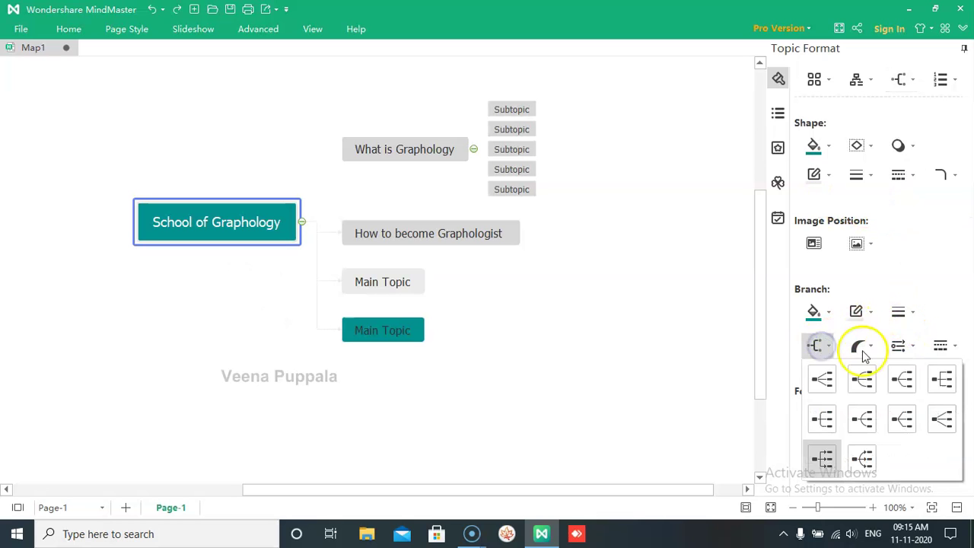
{"action": "left_click", "coordinate": [859, 346]}
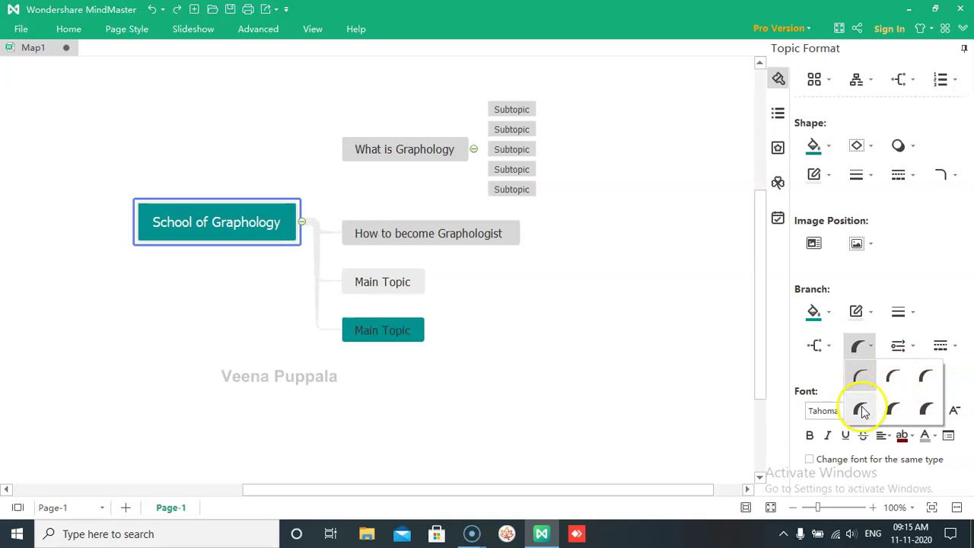
{"action": "left_click", "coordinate": [888, 413]}
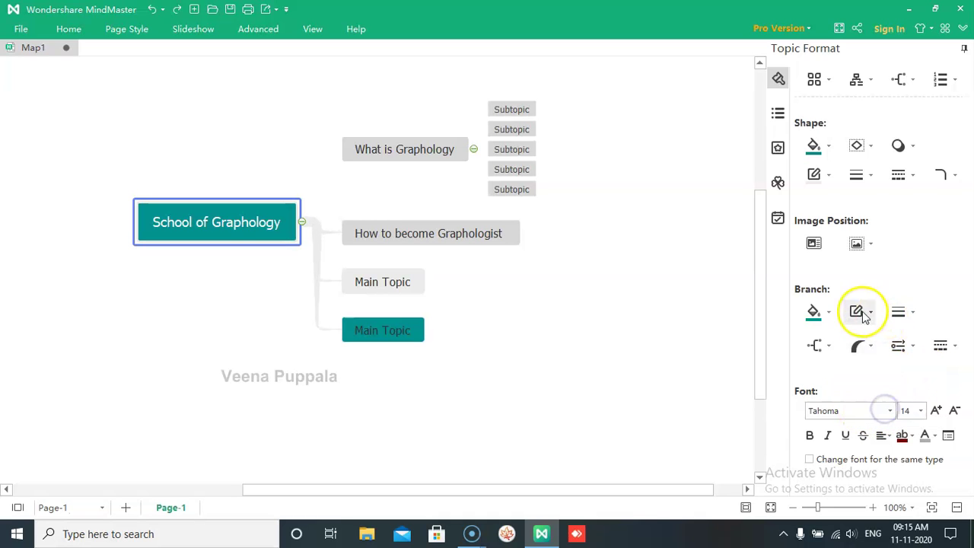
{"action": "left_click", "coordinate": [861, 311]}
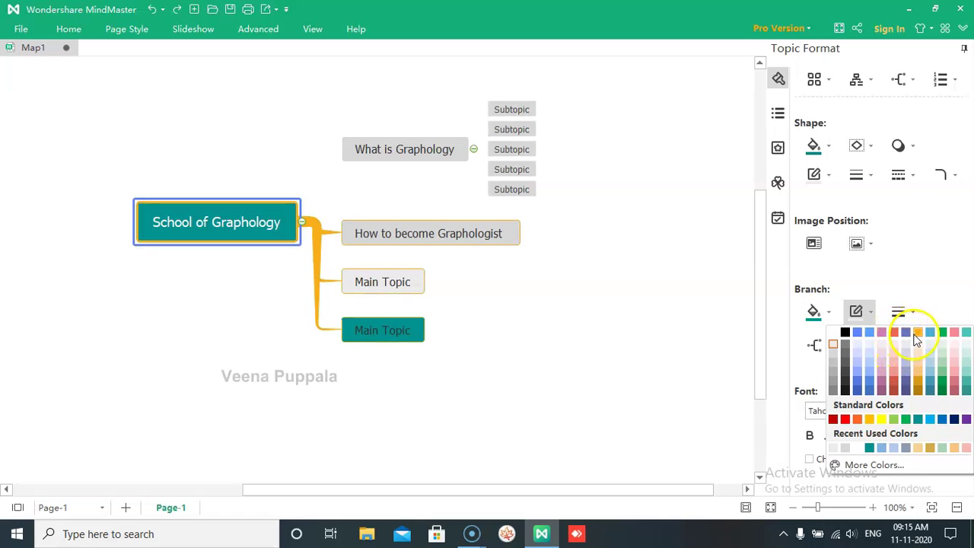
{"action": "left_click", "coordinate": [689, 346]}
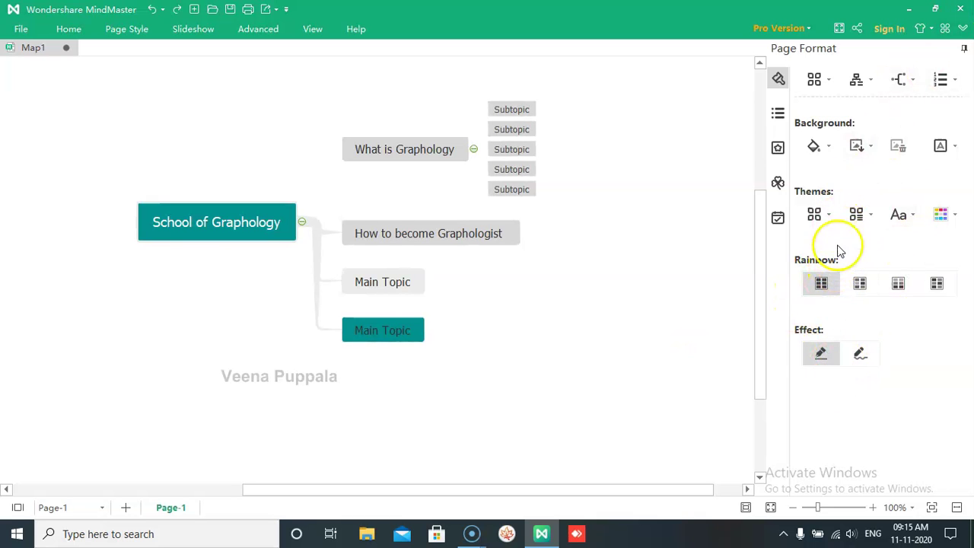
{"action": "left_click", "coordinate": [911, 80]}
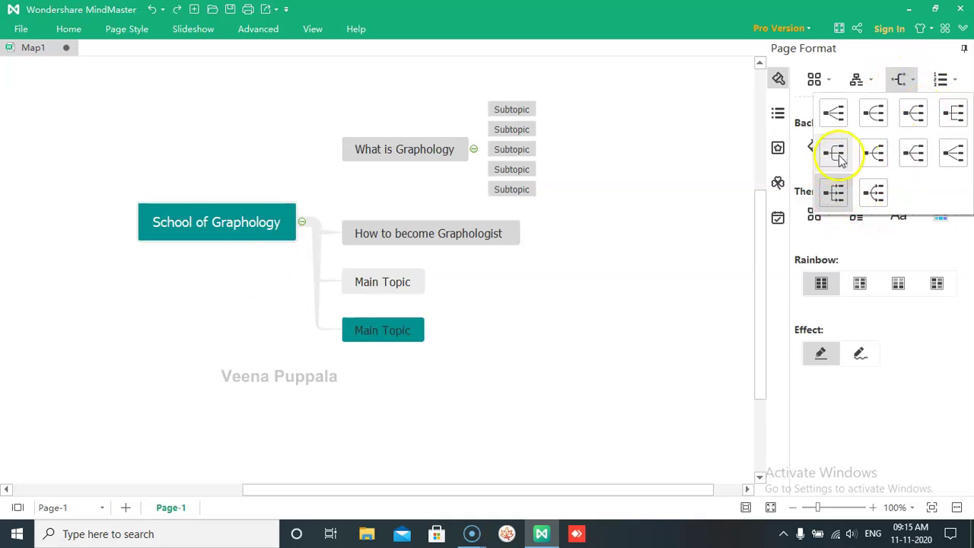
{"action": "left_click", "coordinate": [690, 276]}
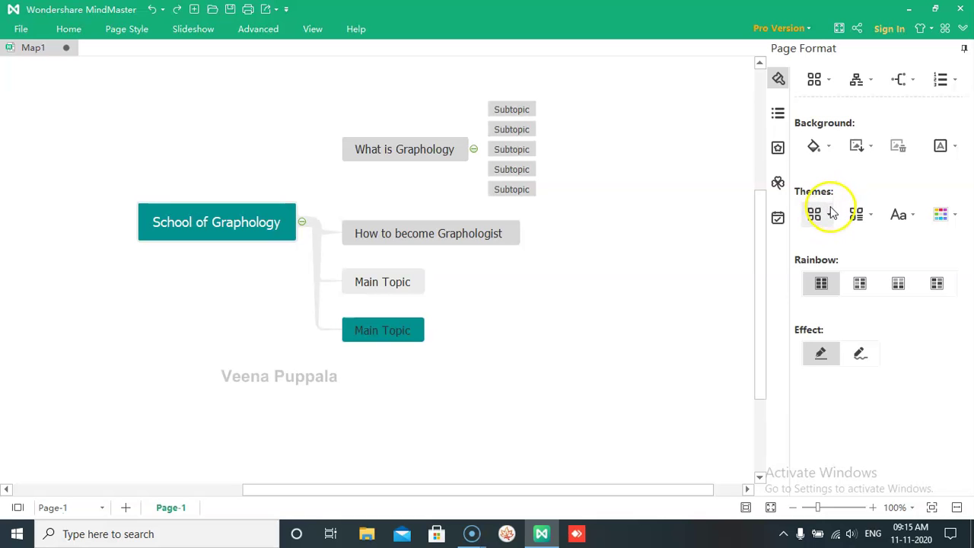
- Try to apply the second Rainbow colouring option to the map and dismiss the upgrade offer
{"action": "left_click", "coordinate": [858, 283]}
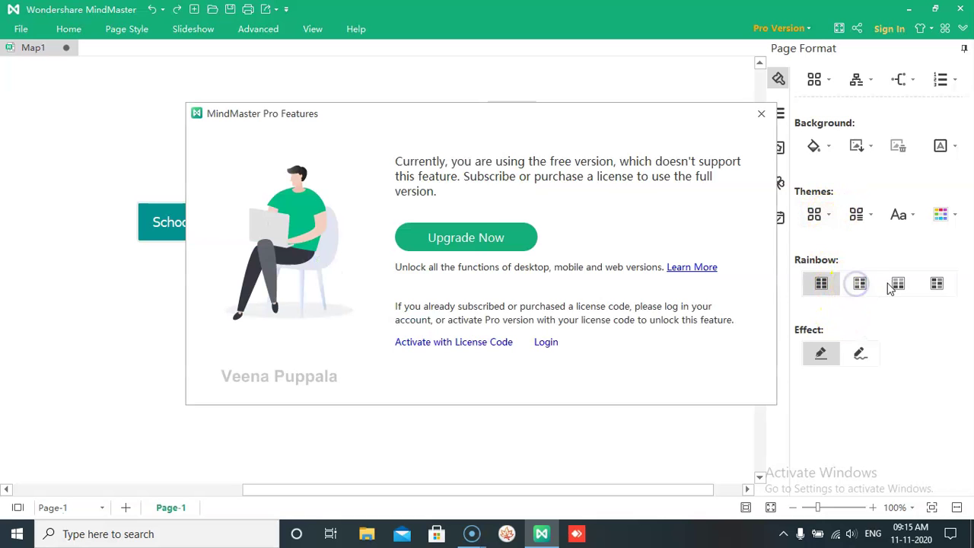
{"action": "left_click", "coordinate": [761, 113]}
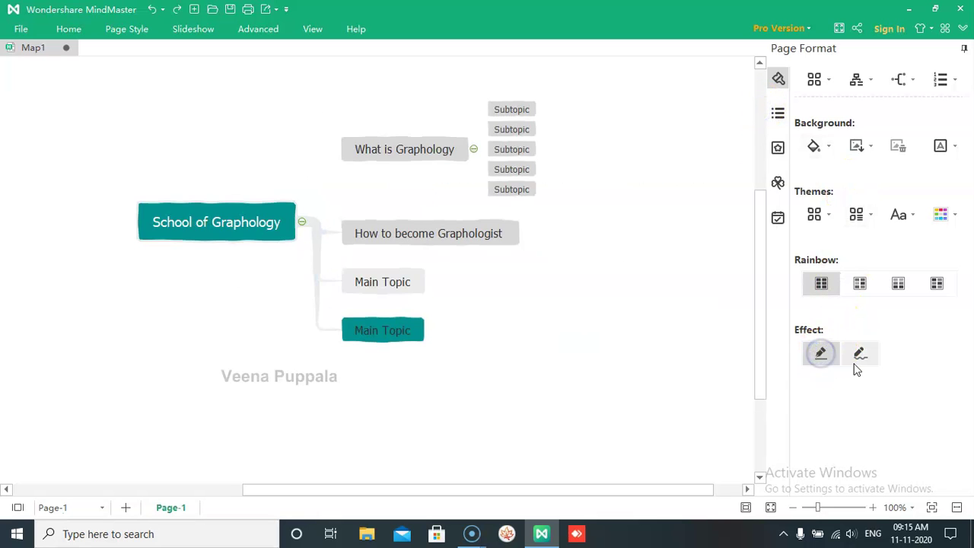
- Look through the available mark symbols and the clipart library for the mind map
{"action": "left_click", "coordinate": [856, 365]}
{"action": "left_click", "coordinate": [761, 114]}
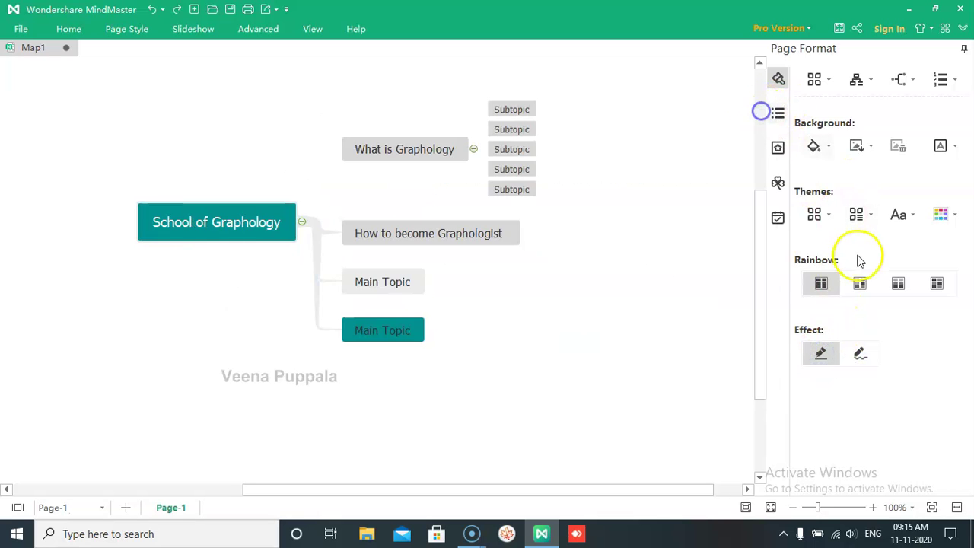
{"action": "left_click", "coordinate": [778, 149]}
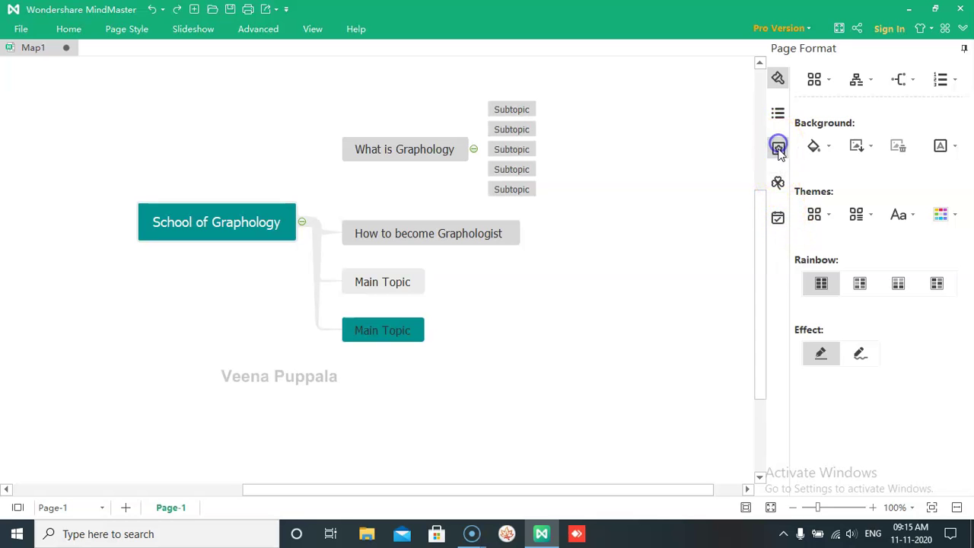
{"action": "left_click", "coordinate": [775, 182]}
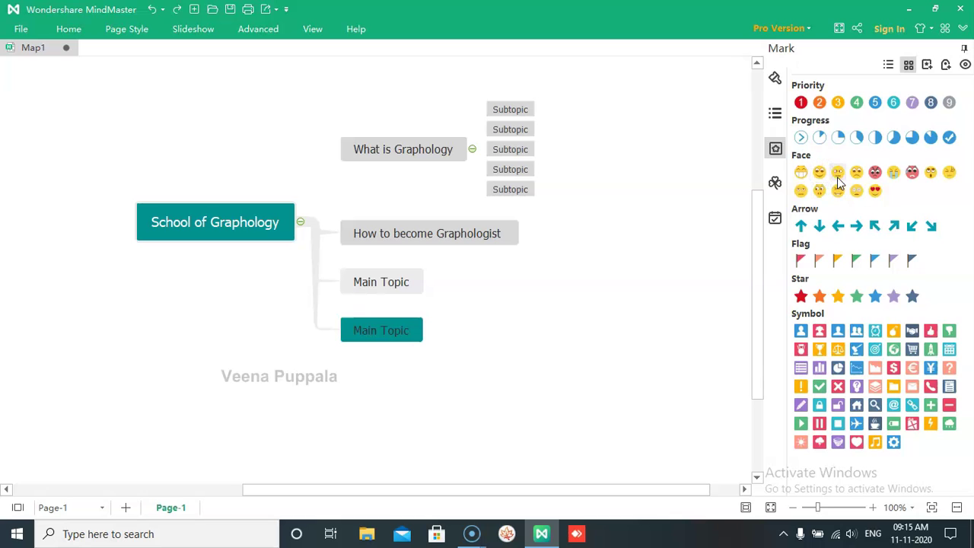
{"action": "left_click", "coordinate": [776, 182]}
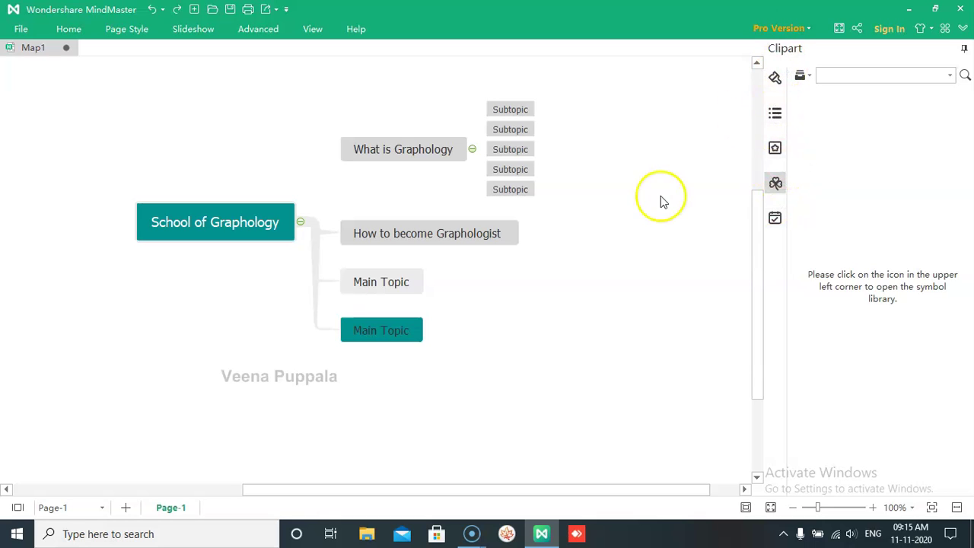
- Show the full command ribbon again and return to the page format settings
{"action": "left_click", "coordinate": [961, 30]}
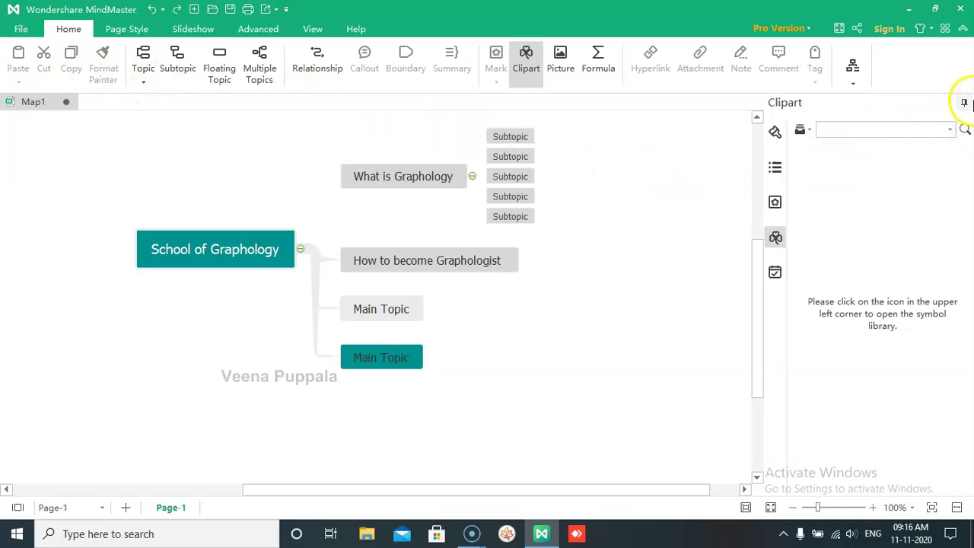
{"action": "left_click", "coordinate": [775, 131]}
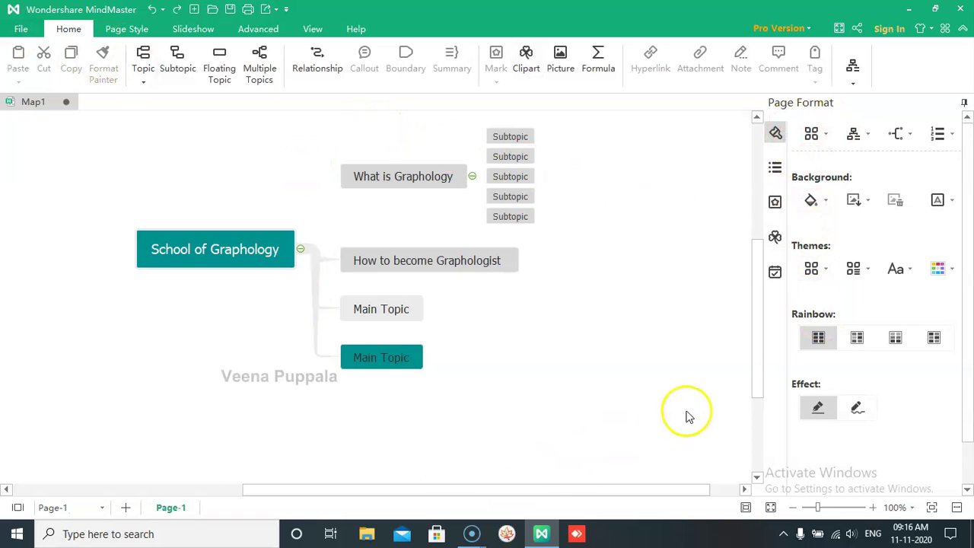
{"action": "left_click", "coordinate": [556, 71]}
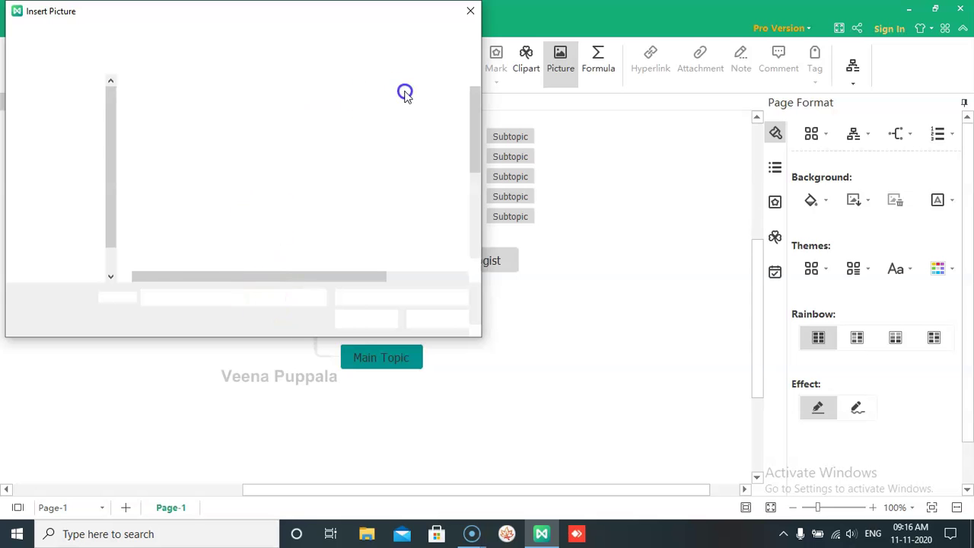
{"action": "left_click", "coordinate": [471, 12]}
{"action": "left_click", "coordinate": [229, 257]}
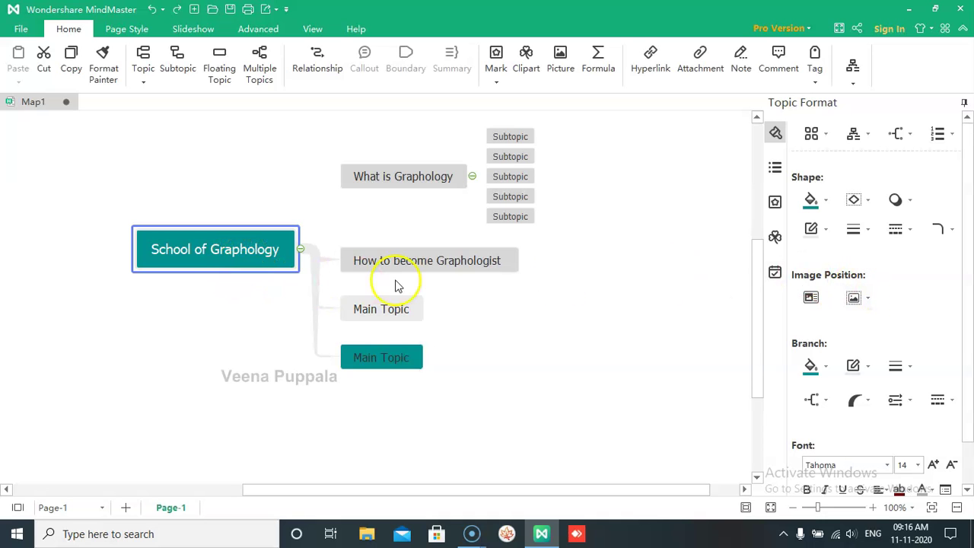
- Set the font theme of the whole mind map to Comic Sans MS (Big)
{"action": "left_click", "coordinate": [643, 403]}
{"action": "left_click", "coordinate": [866, 271]}
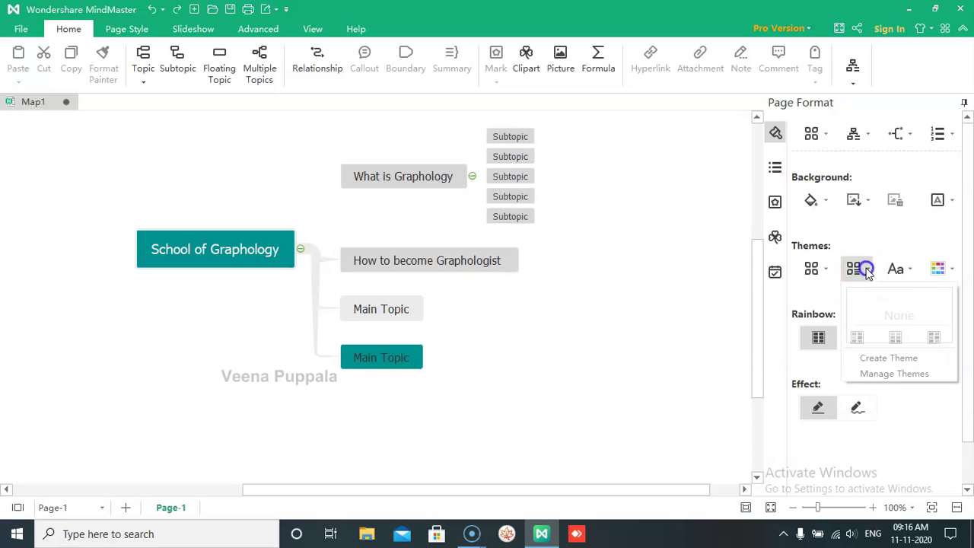
{"action": "left_click", "coordinate": [898, 273]}
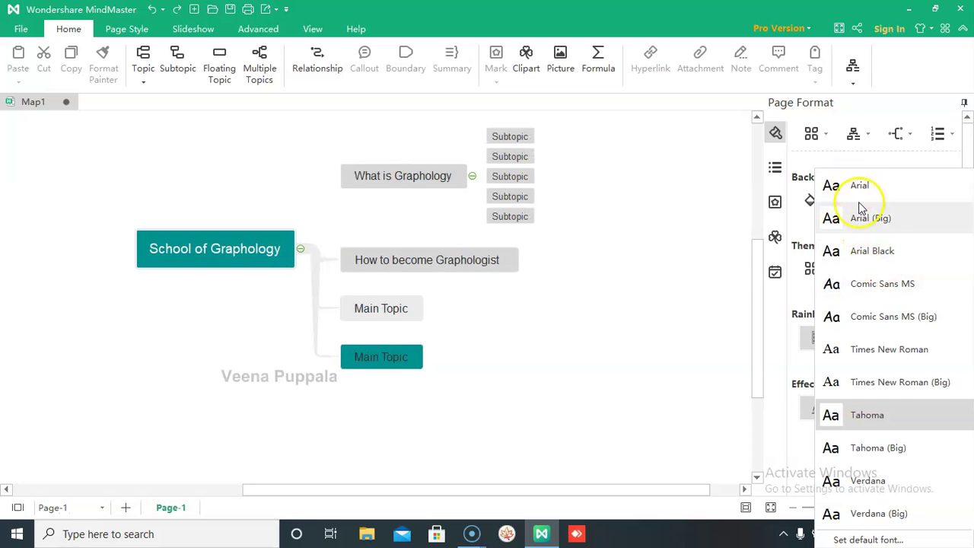
{"action": "left_click", "coordinate": [871, 320]}
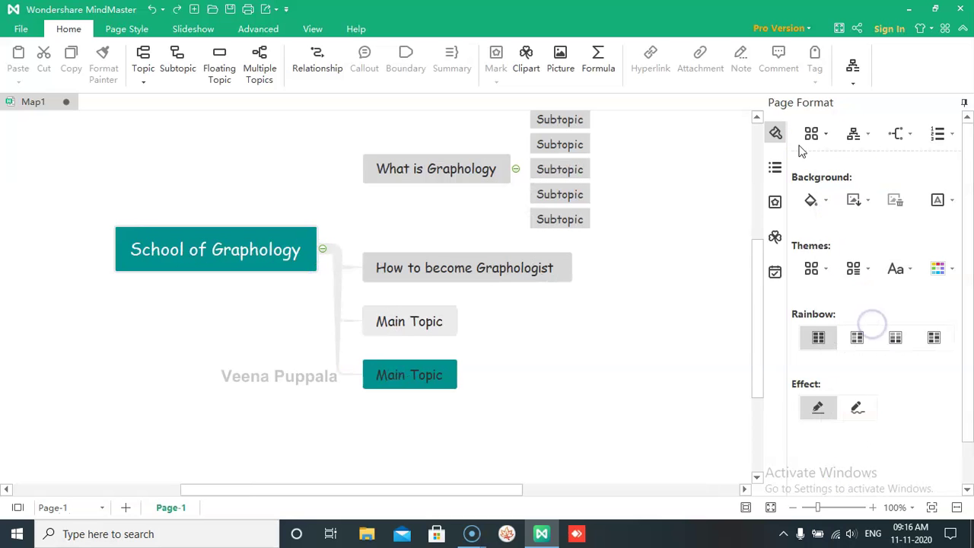
{"action": "left_click", "coordinate": [895, 268]}
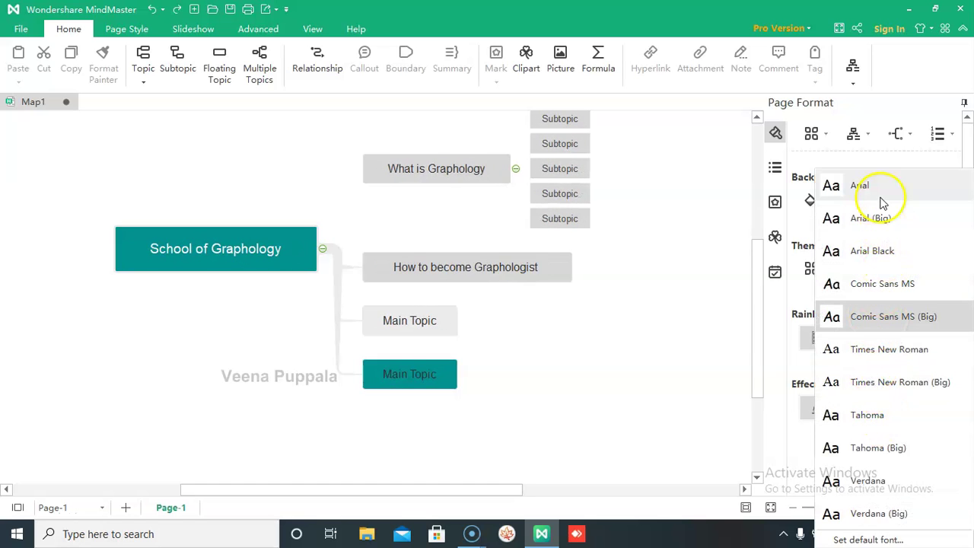
{"action": "left_click", "coordinate": [593, 295]}
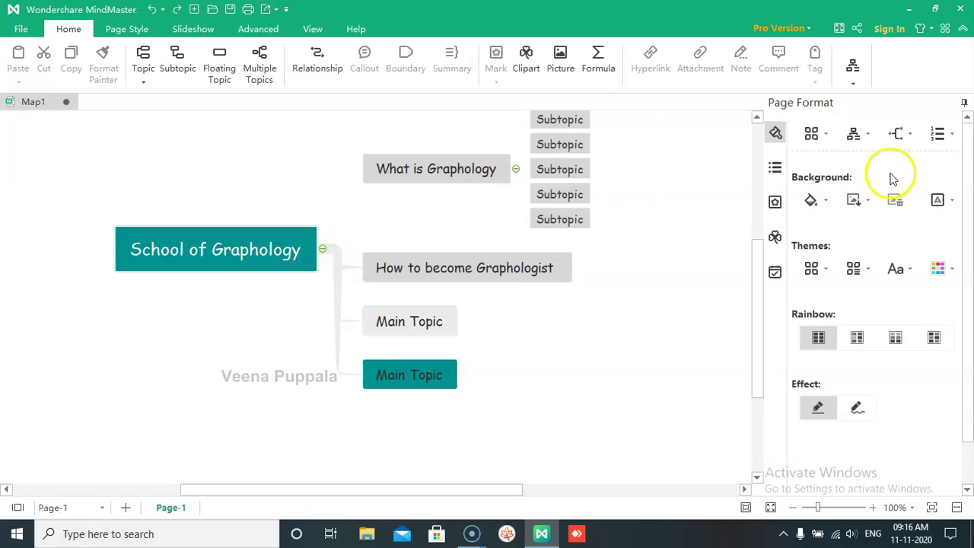
{"action": "left_click", "coordinate": [897, 134]}
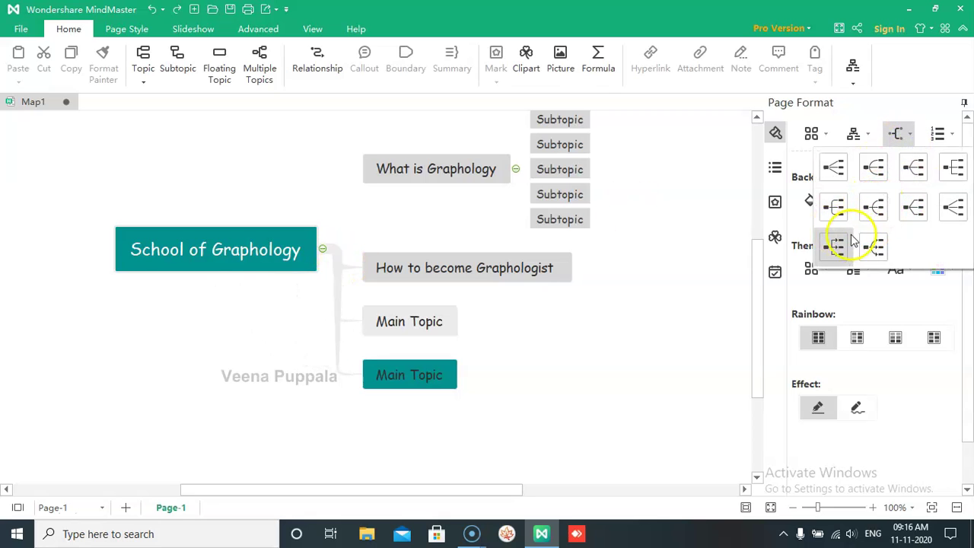
{"action": "left_click", "coordinate": [520, 351]}
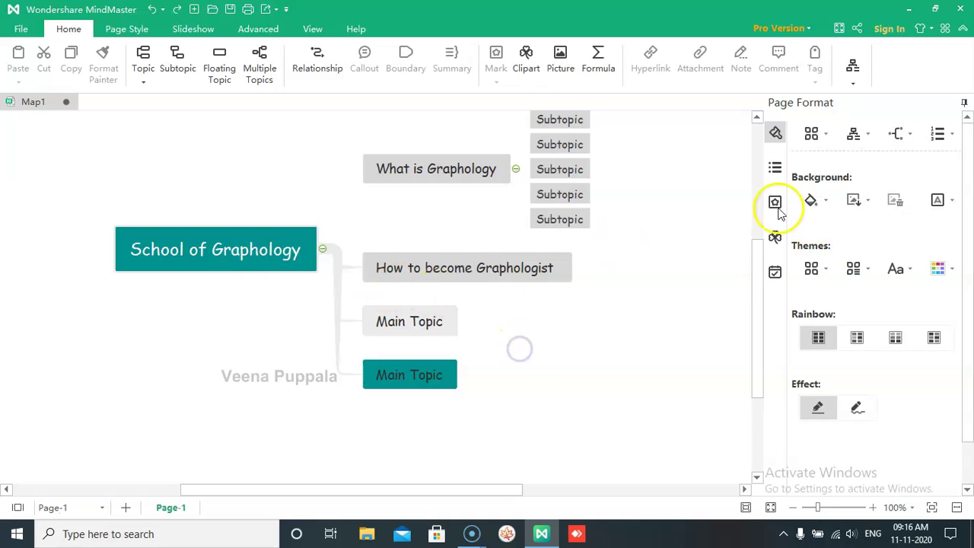
- Change the branch lines of the School of Graphology topic to the thinnest line style
{"action": "left_click", "coordinate": [246, 258]}
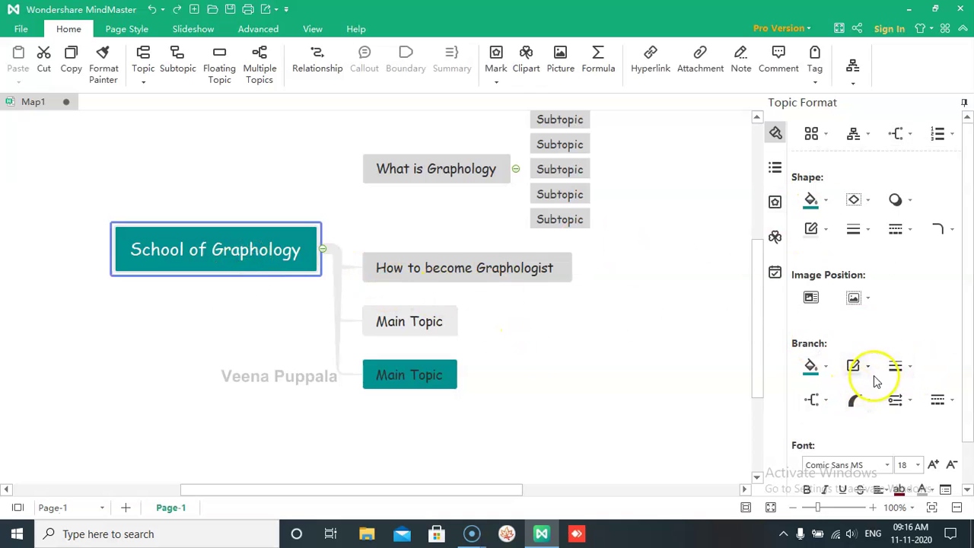
{"action": "left_click", "coordinate": [863, 400]}
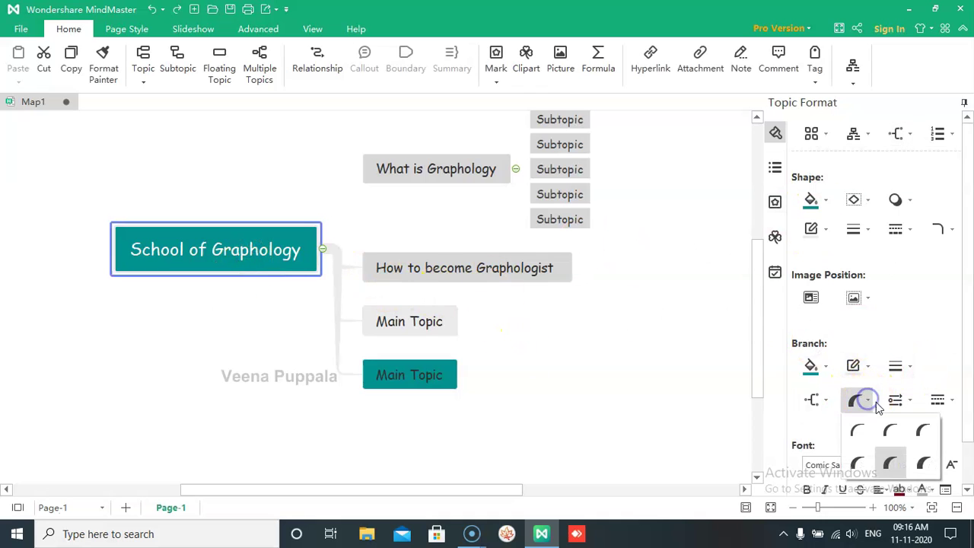
{"action": "left_click", "coordinate": [860, 442]}
{"action": "left_click", "coordinate": [606, 378]}
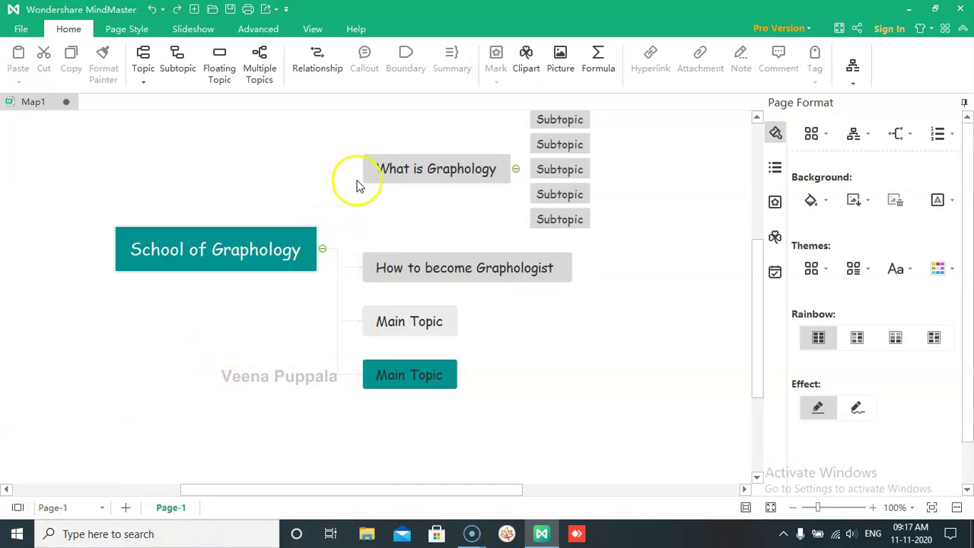
- Try to move the What is Graphology topic down toward the How to become Graphologist topic
{"action": "left_click", "coordinate": [397, 164]}
{"action": "left_click_drag", "start_coordinate": [397, 163], "coordinate": [392, 212]}
{"action": "left_click_drag", "start_coordinate": [391, 174], "coordinate": [382, 231]}
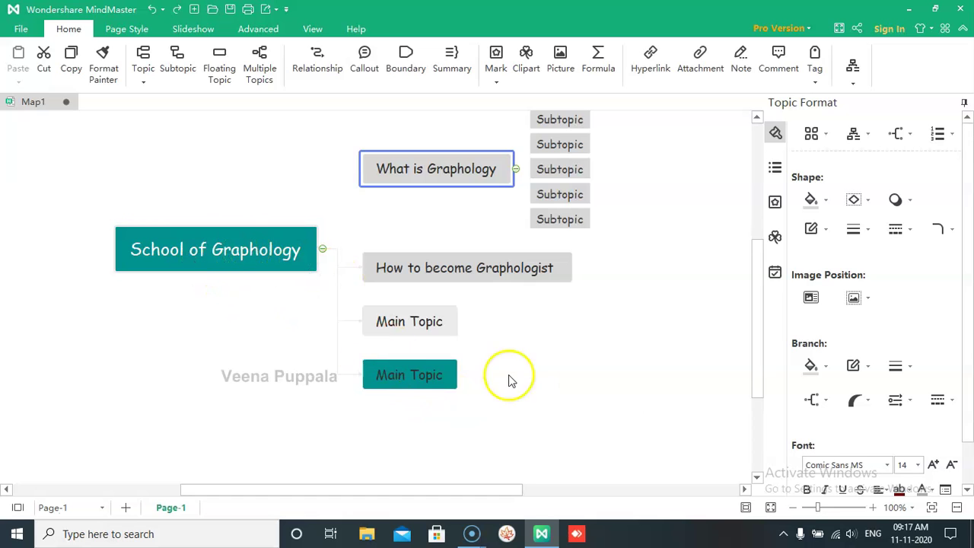
{"action": "scroll", "coordinate": [648, 324], "scroll_direction": "up", "scroll_amount": 2}
{"action": "scroll", "coordinate": [648, 324], "scroll_direction": "down", "scroll_amount": 3}
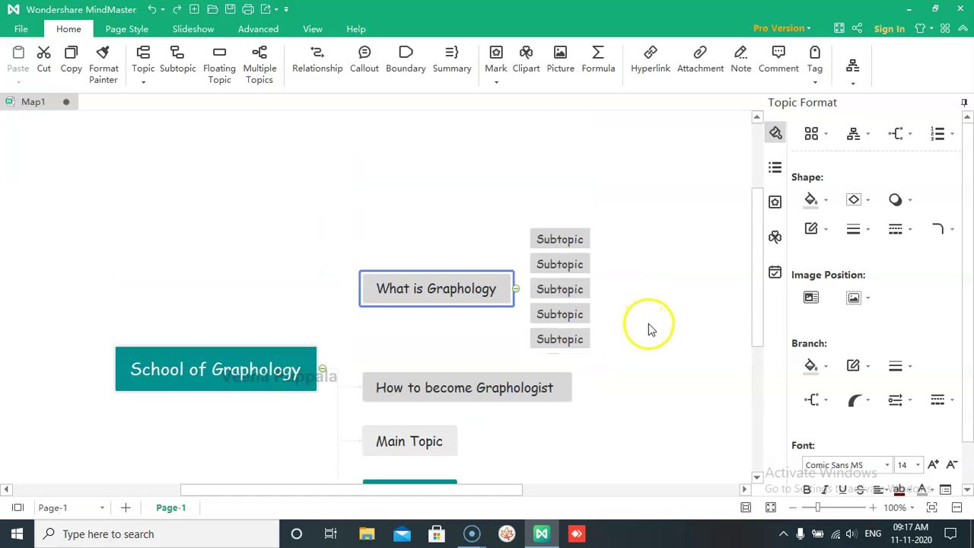
{"action": "scroll", "coordinate": [648, 328], "scroll_direction": "up", "scroll_amount": 2}
{"action": "scroll", "coordinate": [648, 329], "scroll_direction": "down", "scroll_amount": 2}
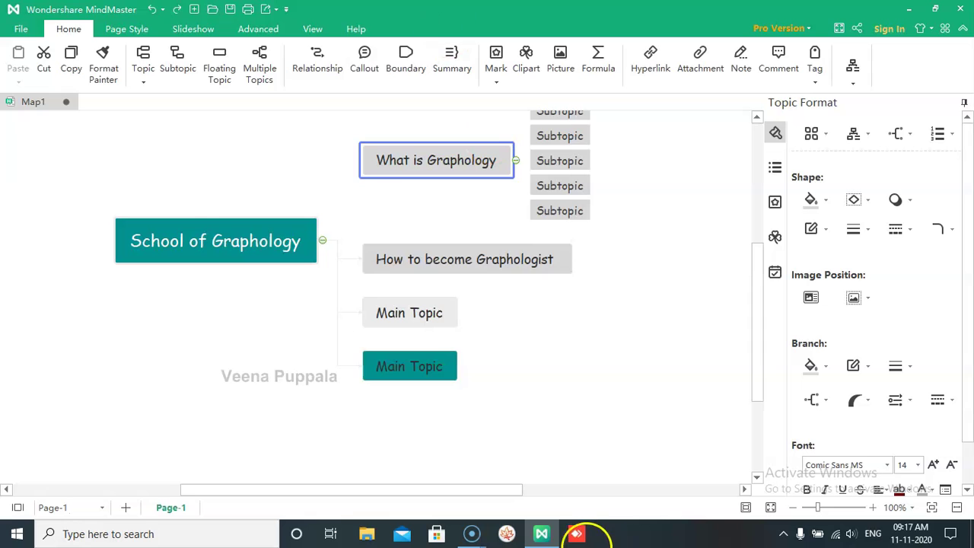
{"action": "mouse_move", "coordinate": [541, 537]}
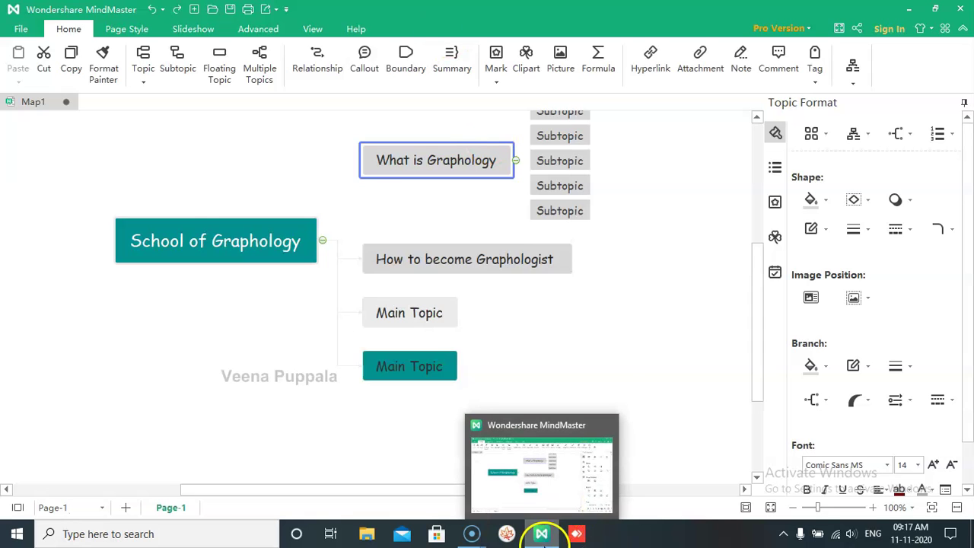
{"action": "left_click", "coordinate": [645, 307]}
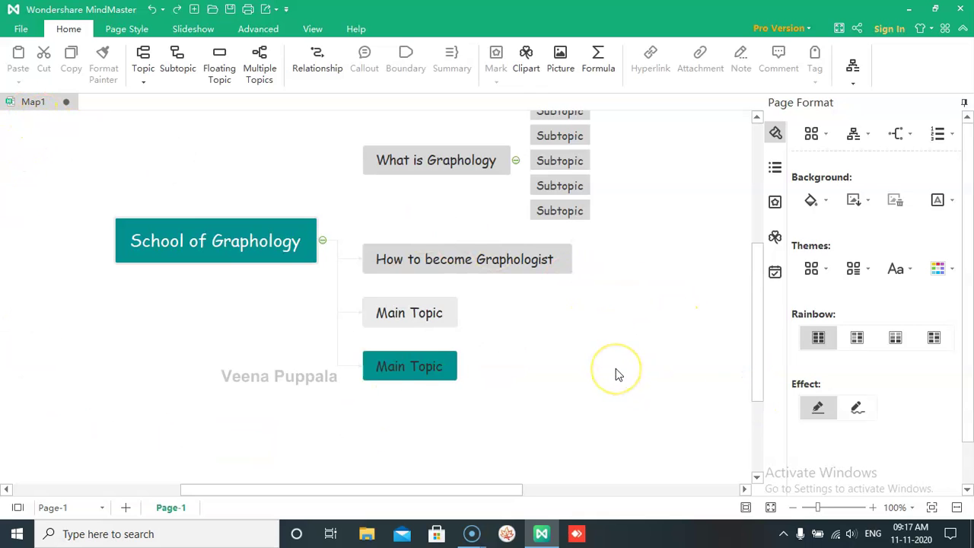
{"action": "scroll", "coordinate": [618, 374], "scroll_direction": "up", "scroll_amount": 2}
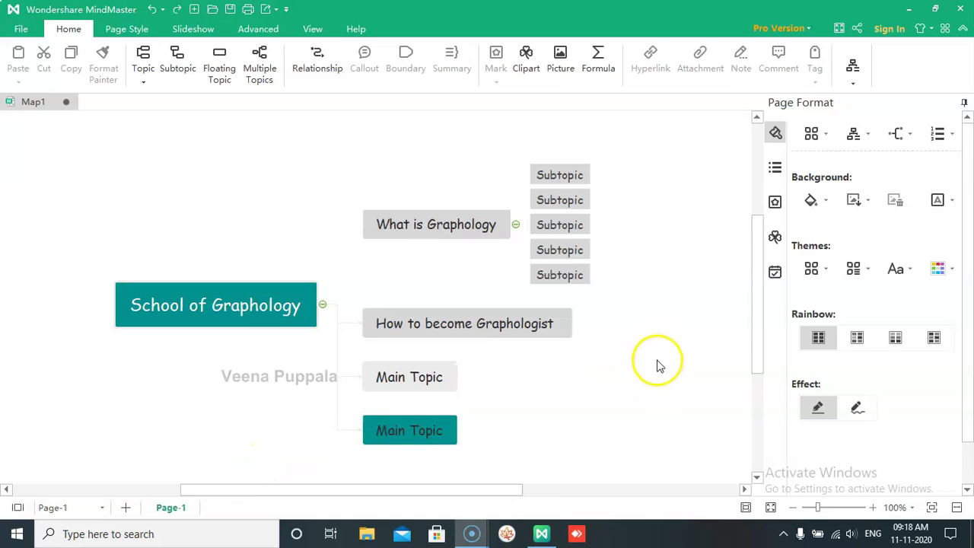